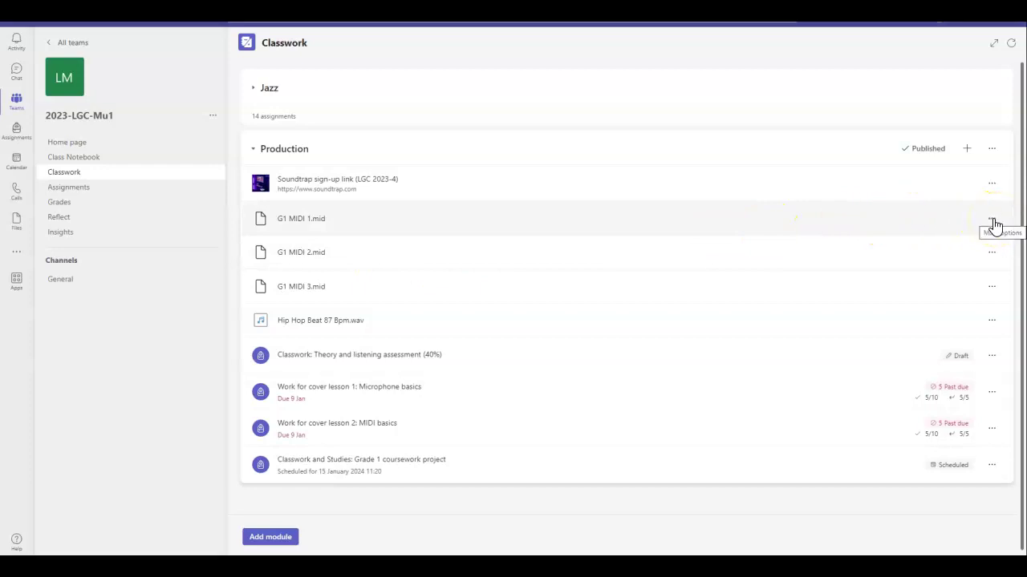
Download G1 MIDI 1.mid from the Production module's file list in Teams
{"action": "left_click", "coordinate": [992, 222]}
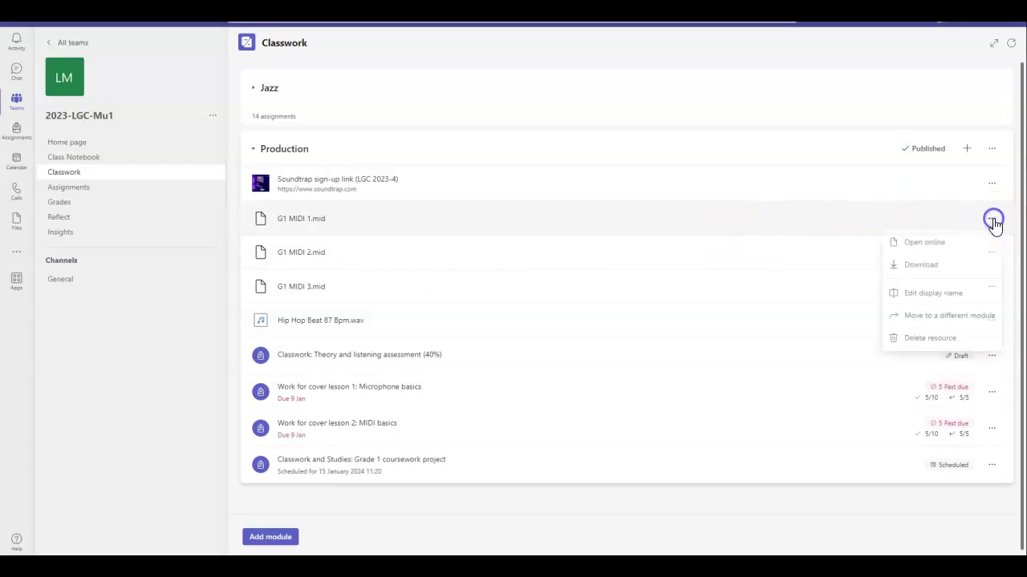
{"action": "left_click", "coordinate": [933, 274]}
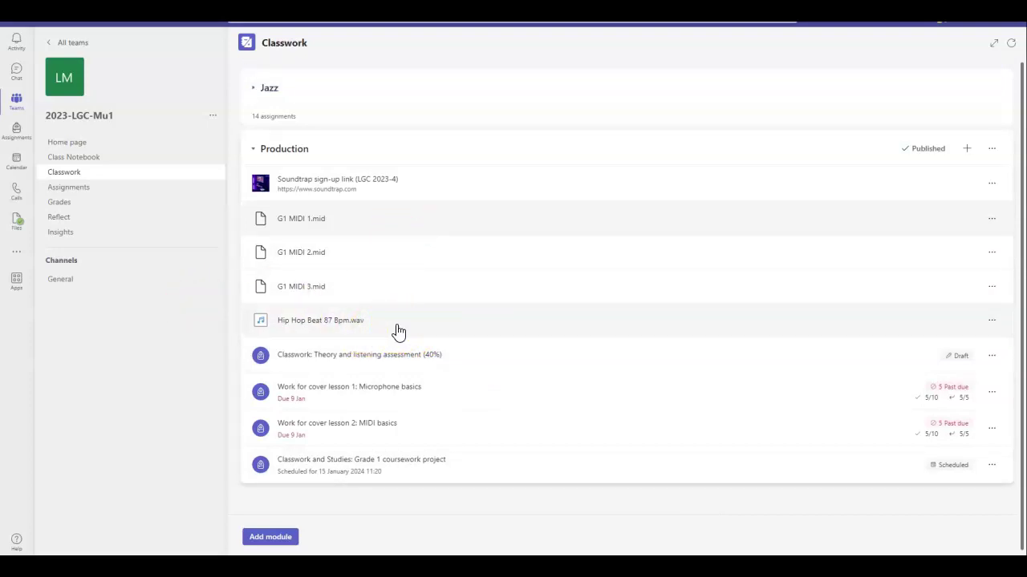
Check the Downloads folder for Hip Hop Beat 87 Bpm.wav and G1 MIDI files 1–3
{"action": "left_click", "coordinate": [28, 555]}
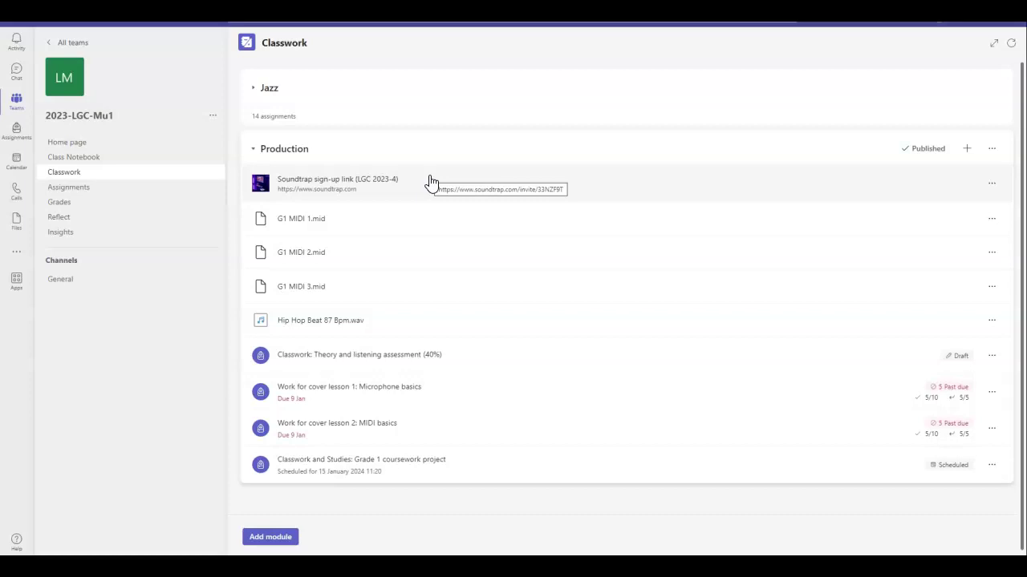
Follow the Production module's Soundtrap sign-up link to reach the Projects page
{"action": "left_click", "coordinate": [344, 296]}
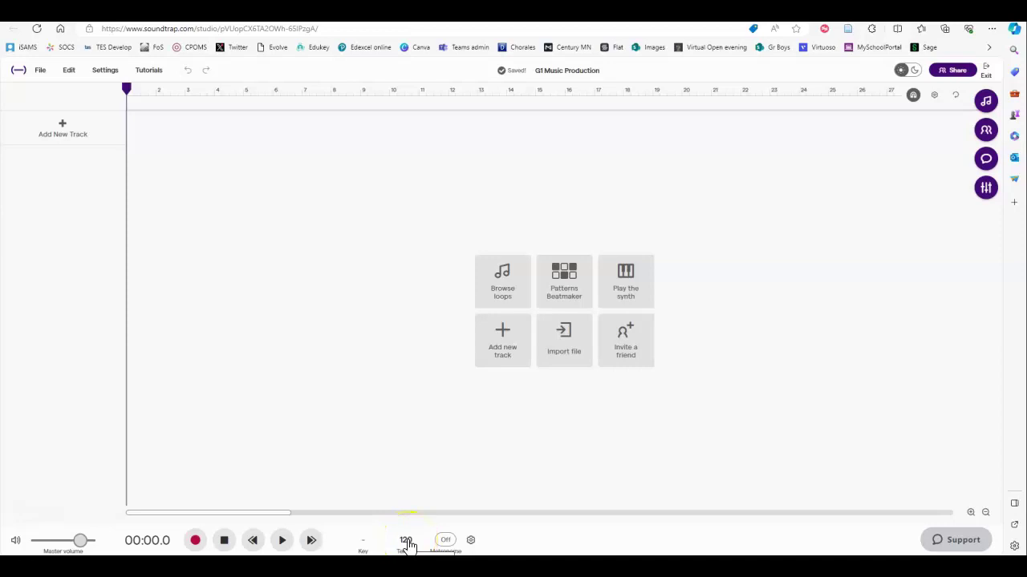
Change the tempo from 120 to 87 BPM using tap tempo, then confirm
{"action": "left_click", "coordinate": [406, 541]}
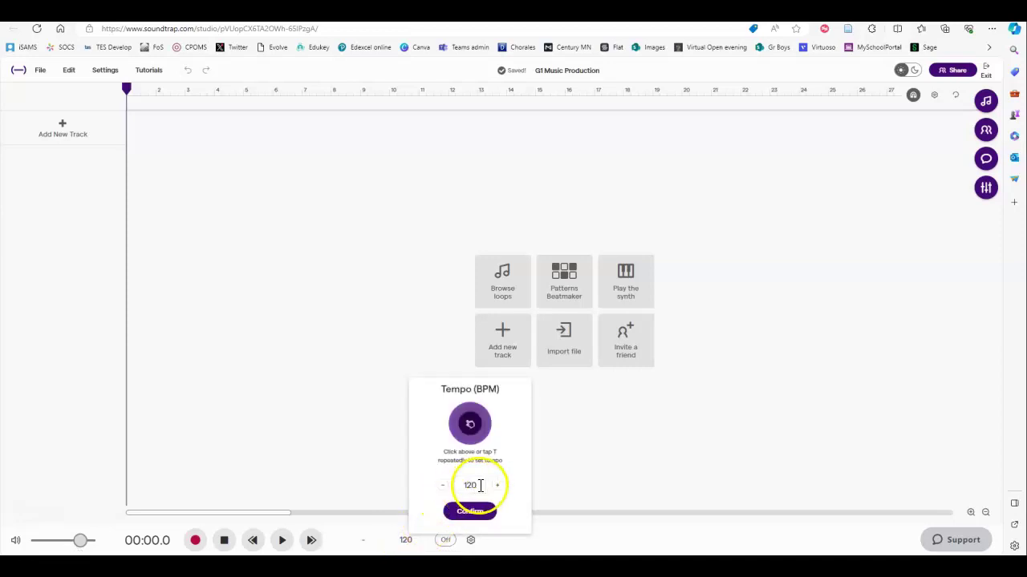
{"action": "left_click", "coordinate": [472, 425]}
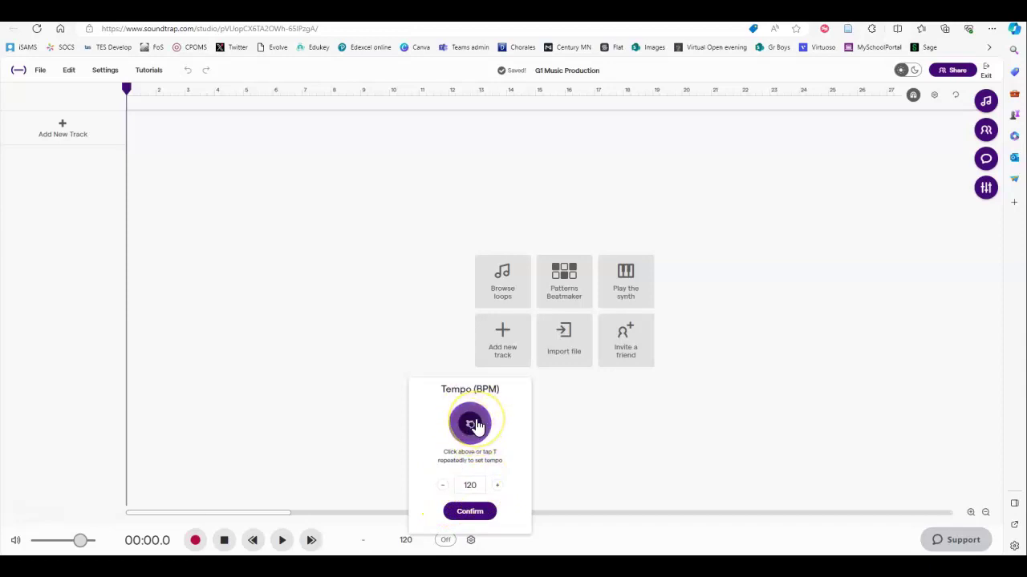
{"action": "left_click", "coordinate": [476, 425]}
{"action": "left_click", "coordinate": [475, 425]}
{"action": "left_click", "coordinate": [475, 426]}
{"action": "left_click", "coordinate": [475, 425]}
{"action": "left_click", "coordinate": [475, 425]}
{"action": "left_click", "coordinate": [475, 425]}
{"action": "left_click", "coordinate": [466, 511]}
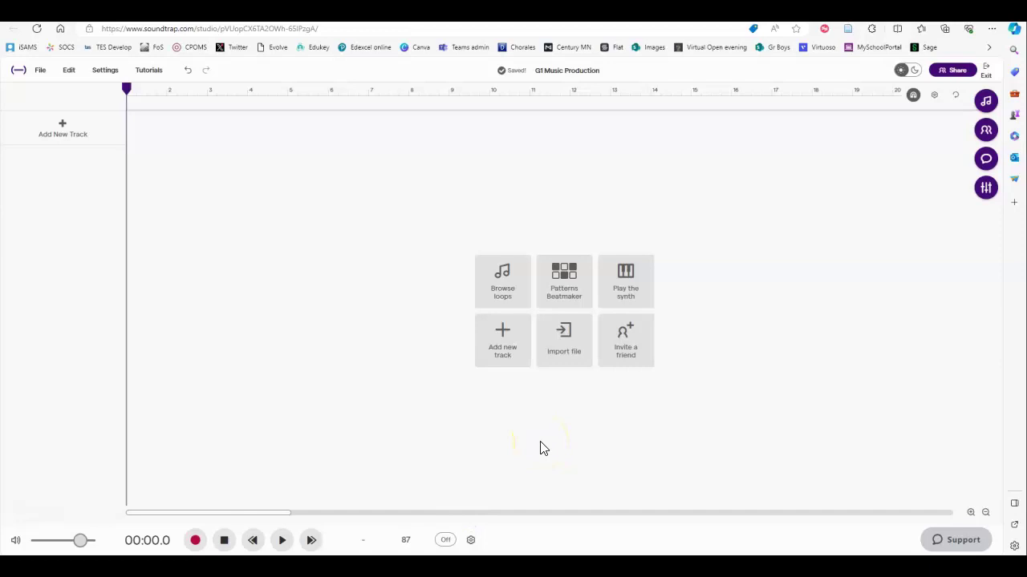
{"action": "left_click_drag", "start_coordinate": [547, 441], "coordinate": [566, 343]}
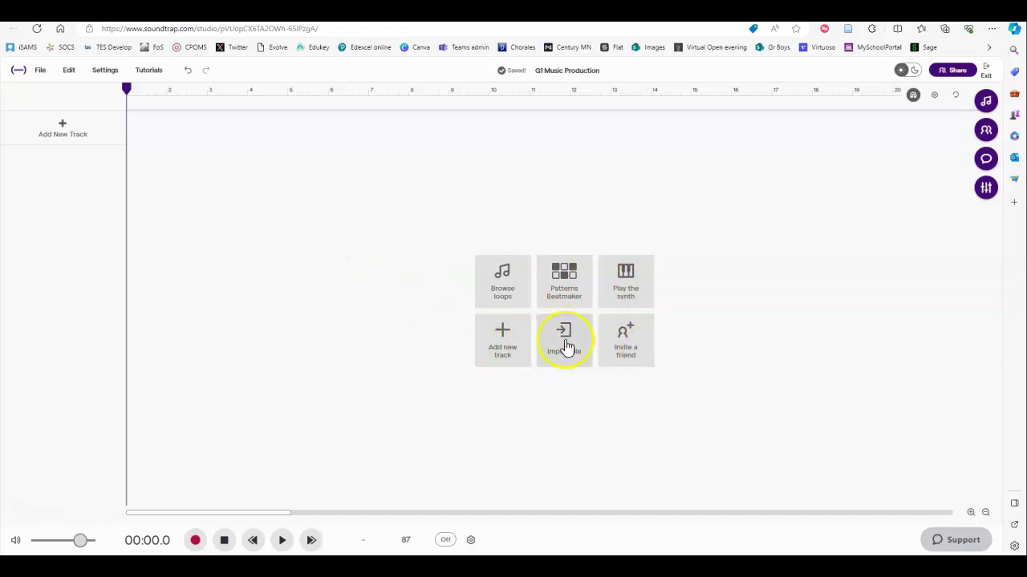
Import Hip Hop Beat 87 Bpm from Downloads onto a new track
{"action": "left_click", "coordinate": [48, 73]}
{"action": "mouse_move", "coordinate": [102, 257]}
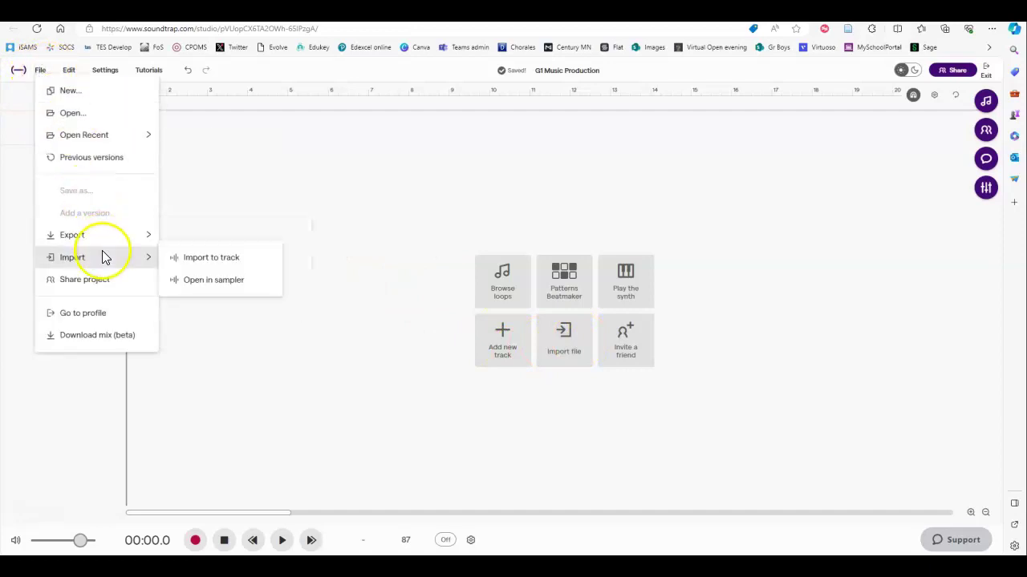
{"action": "left_click", "coordinate": [275, 263]}
{"action": "left_click", "coordinate": [357, 304]}
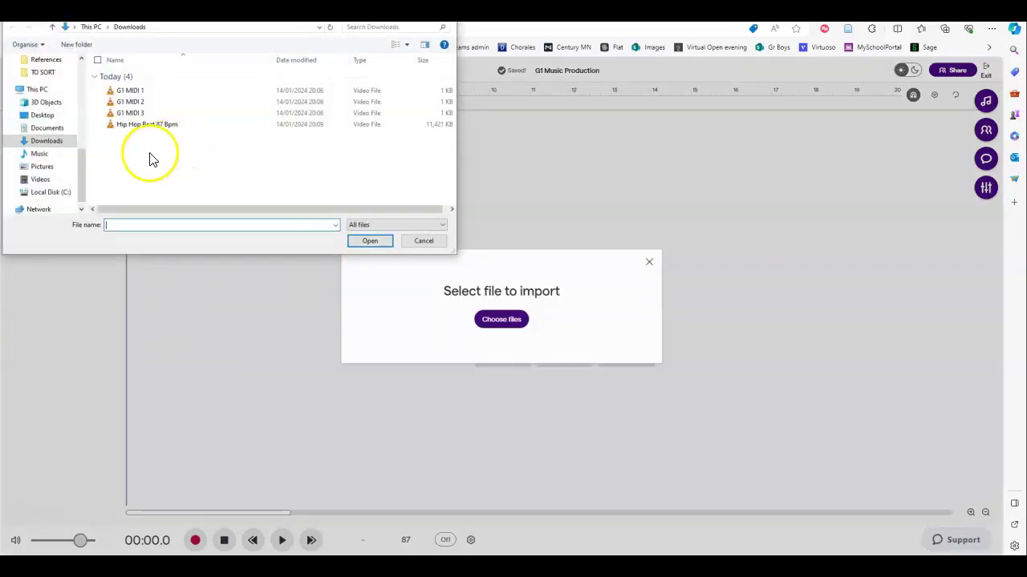
{"action": "left_click", "coordinate": [147, 128]}
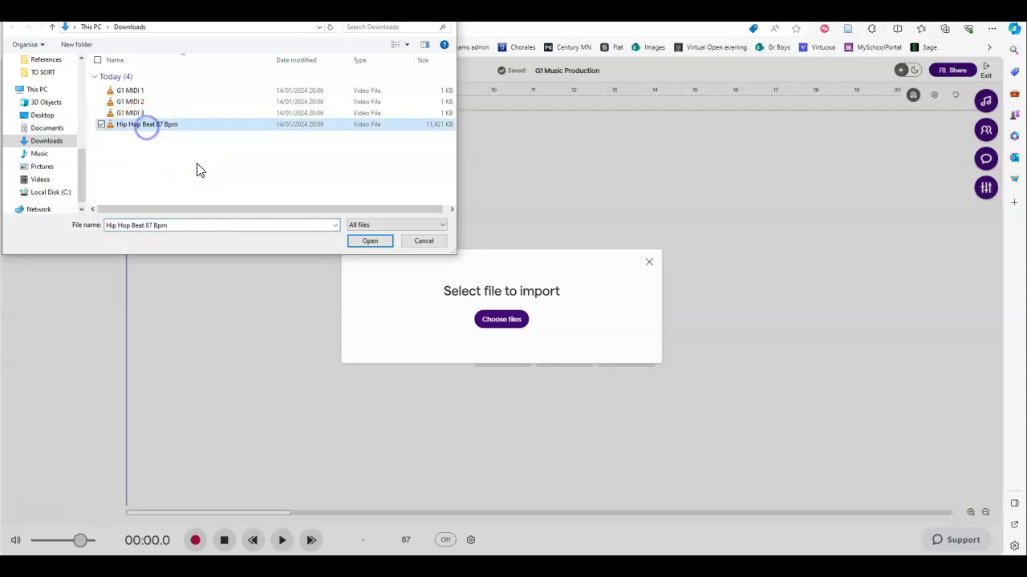
{"action": "left_click", "coordinate": [372, 241]}
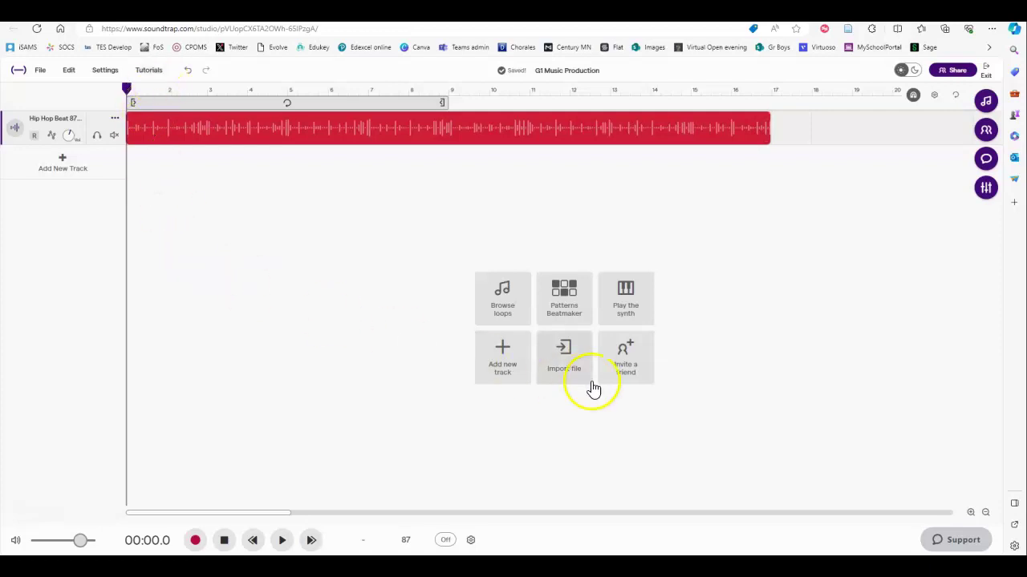
Import G1 MIDI 1, 2 and 3 together from Downloads as new tracks
{"action": "left_click", "coordinate": [40, 71]}
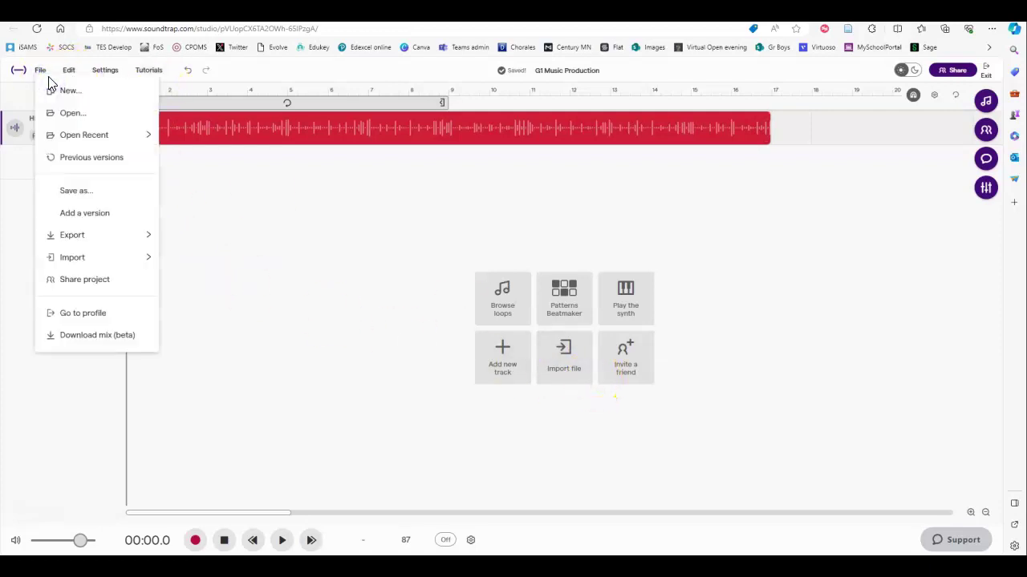
{"action": "mouse_move", "coordinate": [101, 258]}
{"action": "left_click", "coordinate": [180, 257]}
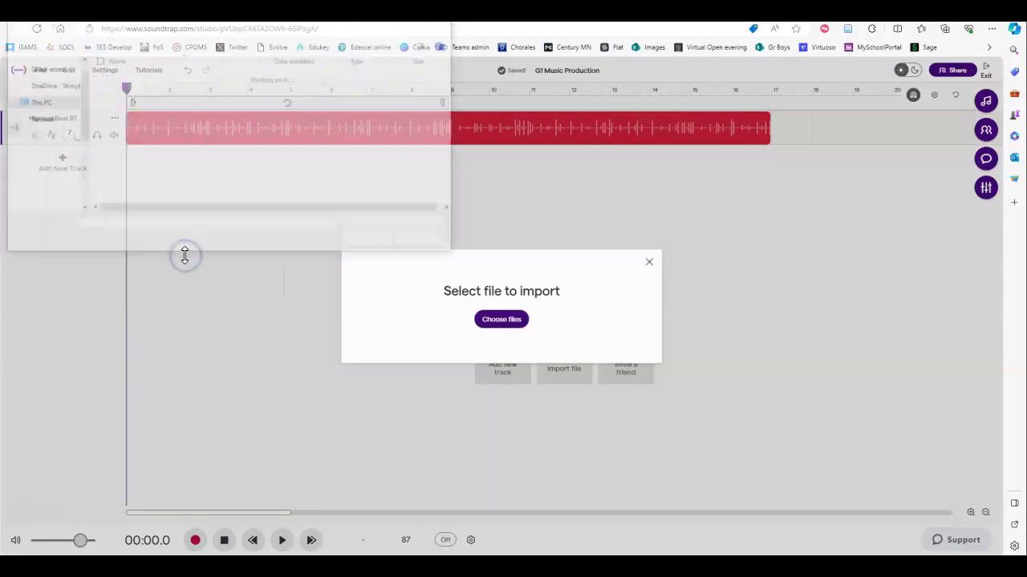
{"action": "left_click", "coordinate": [150, 94]}
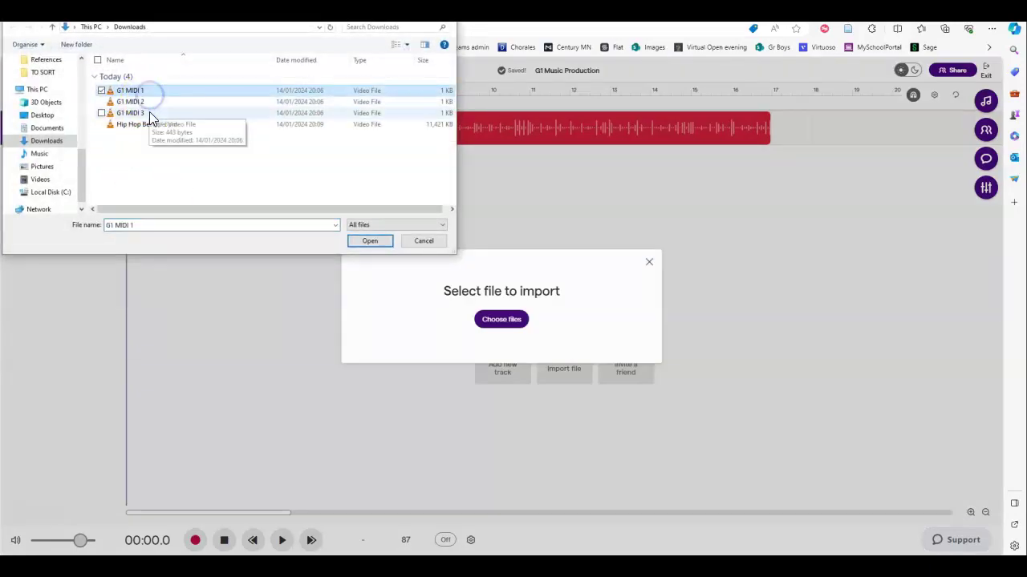
{"action": "left_click", "coordinate": [149, 113], "text": "shift"}
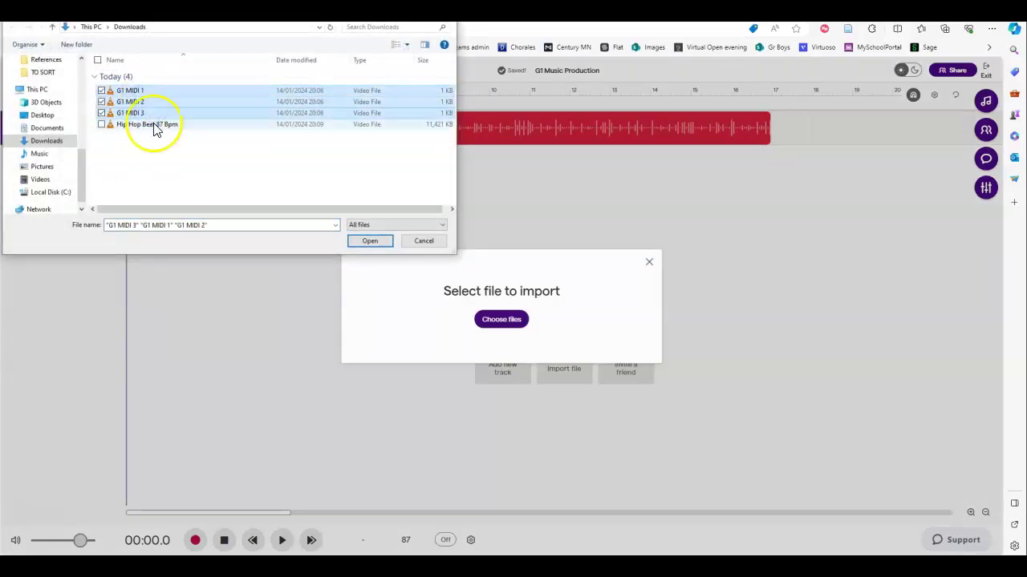
{"action": "left_click", "coordinate": [164, 142]}
{"action": "left_click", "coordinate": [152, 91]}
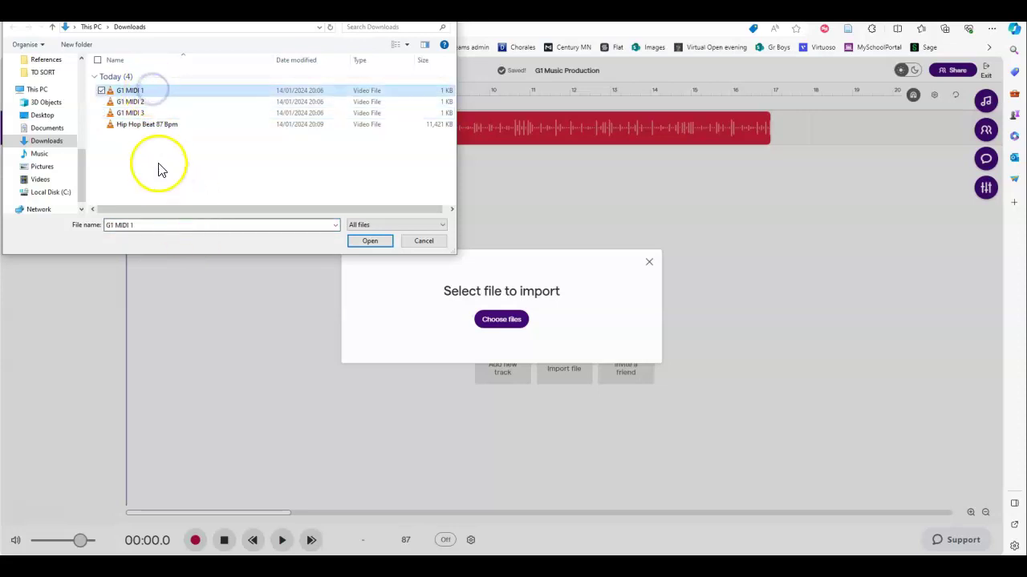
{"action": "left_click", "coordinate": [153, 117], "text": "shift"}
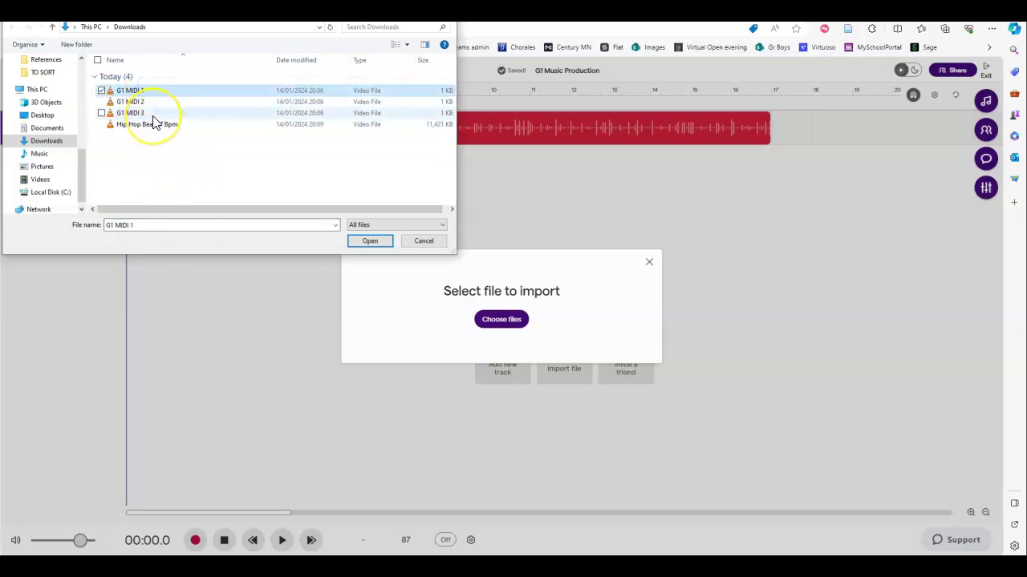
{"action": "left_click", "coordinate": [153, 114], "text": "shift"}
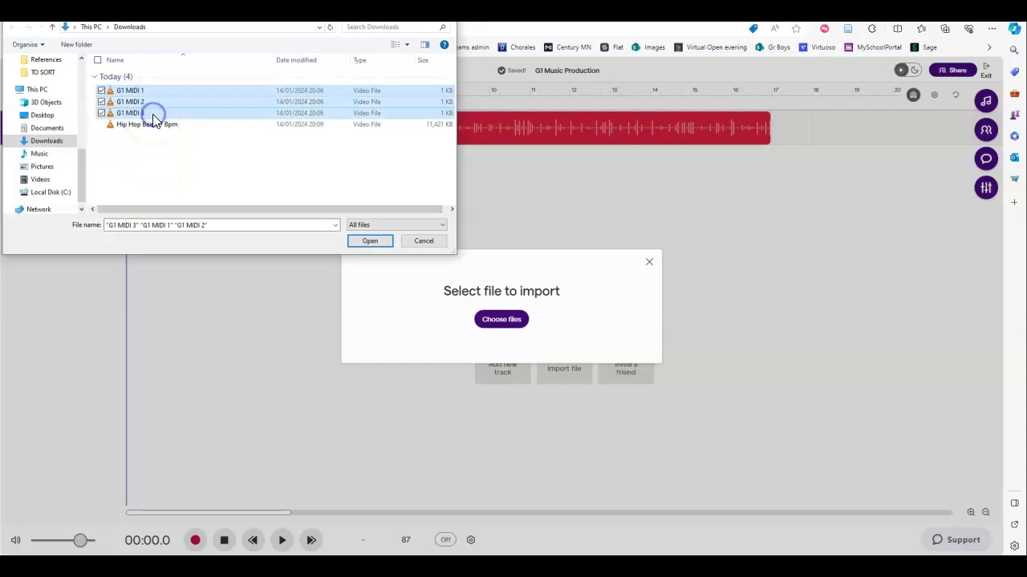
{"action": "left_click", "coordinate": [370, 242]}
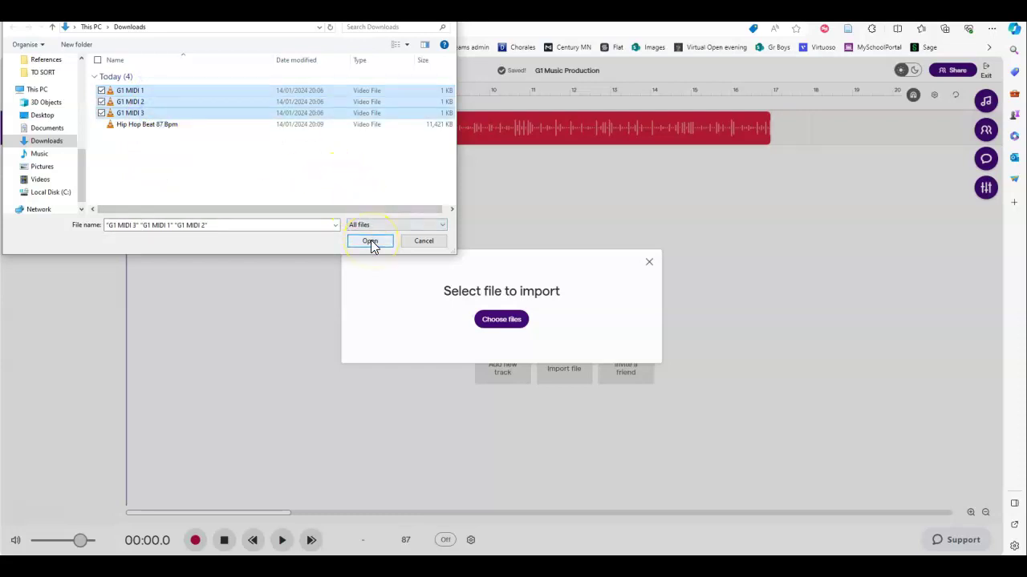
{"action": "left_click", "coordinate": [370, 242]}
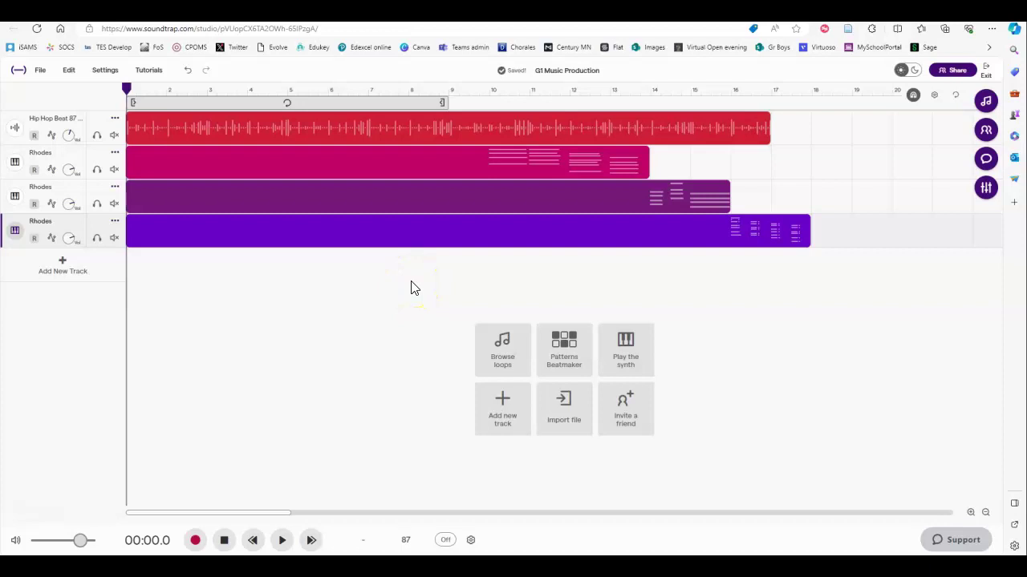
Select the magenta, bright-purple and dark-purple Rhodes regions in turn
{"action": "left_click", "coordinate": [442, 242]}
{"action": "left_click", "coordinate": [148, 154]}
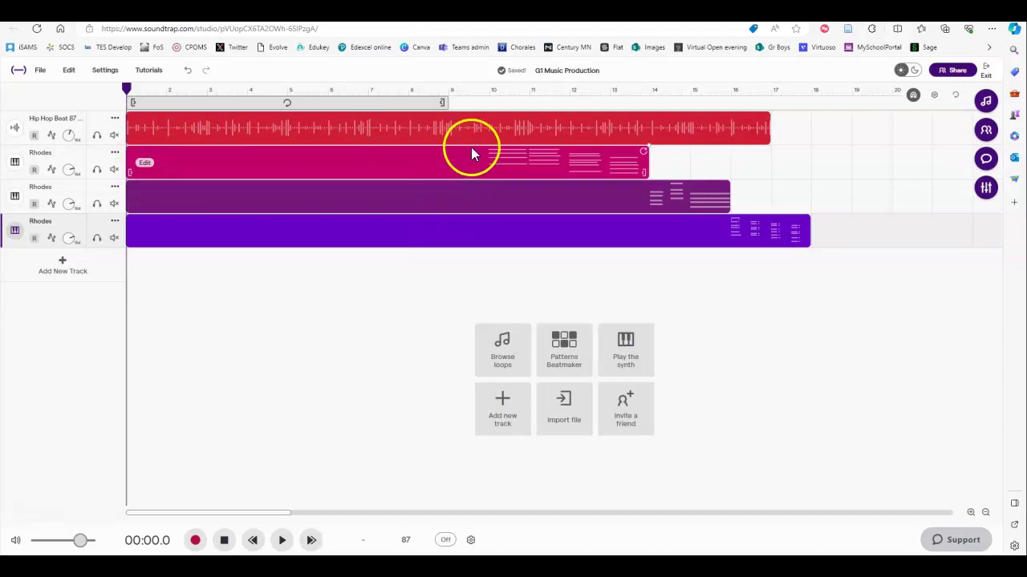
{"action": "left_click", "coordinate": [636, 190]}
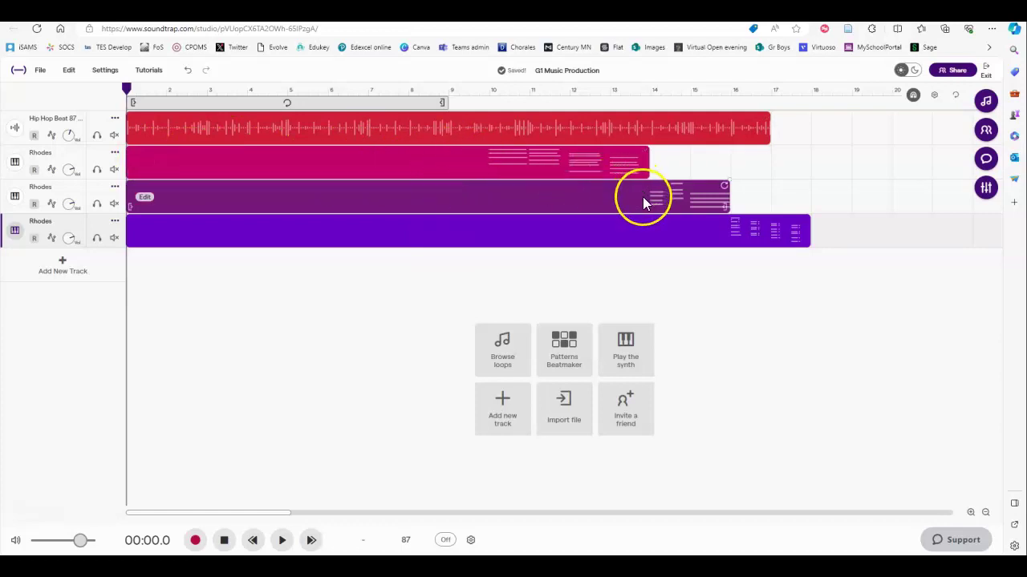
{"action": "left_click", "coordinate": [721, 231]}
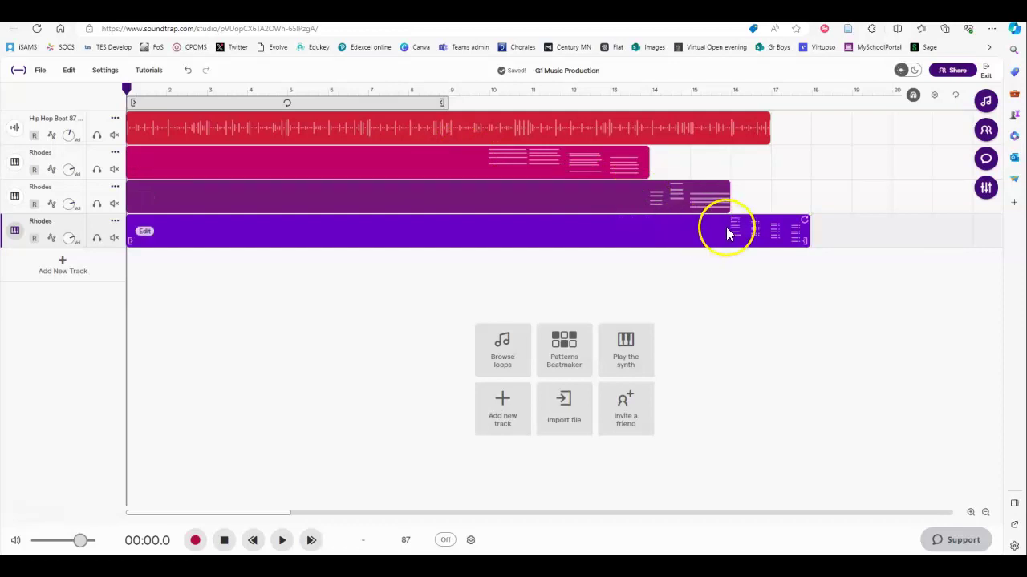
{"action": "left_click", "coordinate": [370, 190]}
{"action": "left_click", "coordinate": [211, 176]}
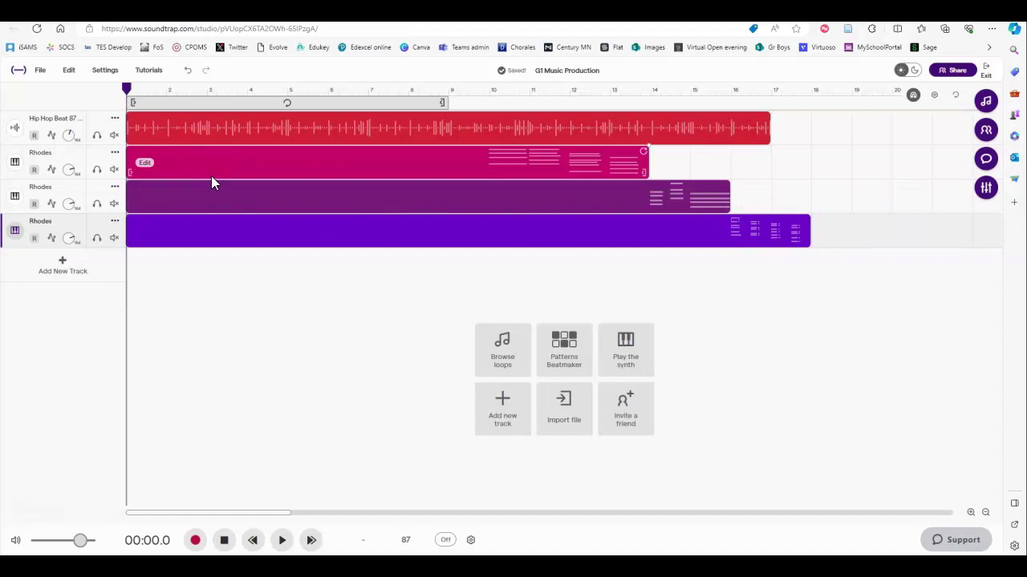
{"action": "left_click", "coordinate": [510, 132]}
{"action": "left_click", "coordinate": [543, 155]}
{"action": "left_click", "coordinate": [633, 198]}
{"action": "left_click", "coordinate": [710, 219]}
{"action": "left_click", "coordinate": [551, 154]}
Trim the opening bars from the Rhodes regions on tracks 2, 3 and 4
{"action": "left_click", "coordinate": [130, 174]}
{"action": "left_click_drag", "start_coordinate": [130, 174], "coordinate": [490, 175]}
{"action": "left_click", "coordinate": [364, 232]}
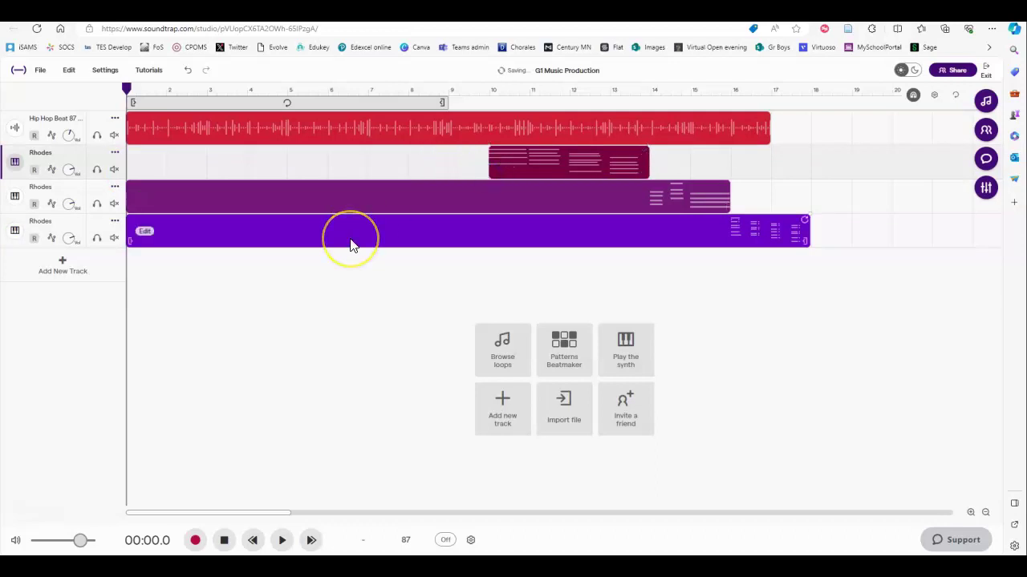
{"action": "left_click", "coordinate": [149, 205]}
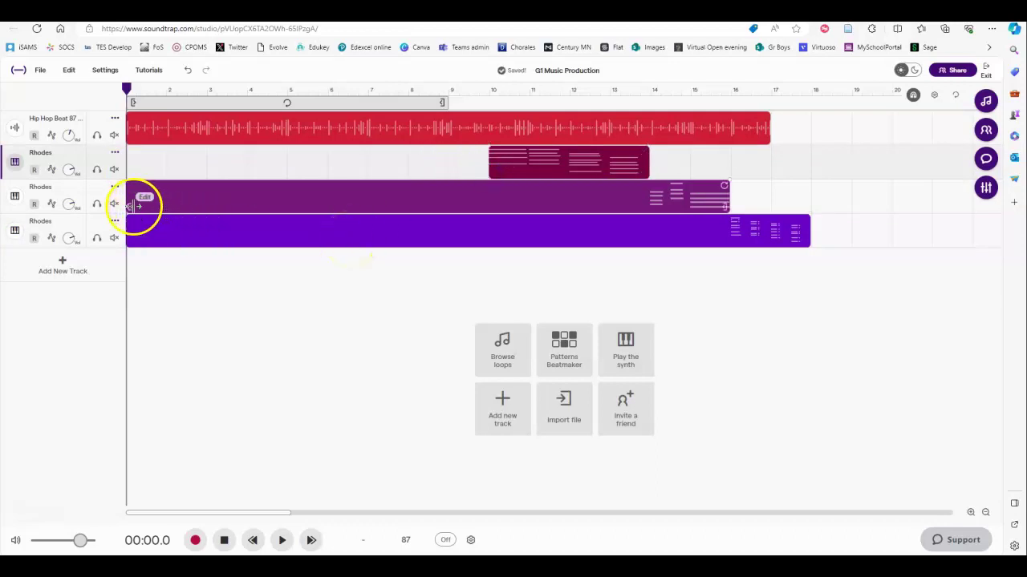
{"action": "left_click_drag", "start_coordinate": [131, 207], "coordinate": [648, 207]}
{"action": "left_click", "coordinate": [146, 246]}
{"action": "left_click_drag", "start_coordinate": [131, 241], "coordinate": [732, 243]}
{"action": "left_click", "coordinate": [643, 313]}
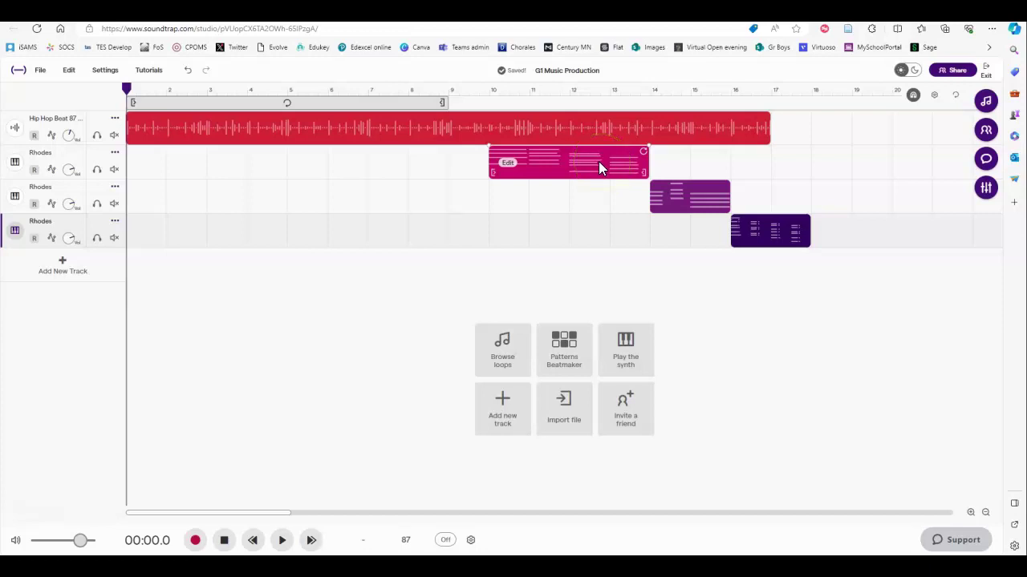
Loop track 2's Rhodes clip over bars 1–9, move track 3's to bar 9 and track 4's to bar 17
{"action": "left_click_drag", "start_coordinate": [598, 163], "coordinate": [236, 167]}
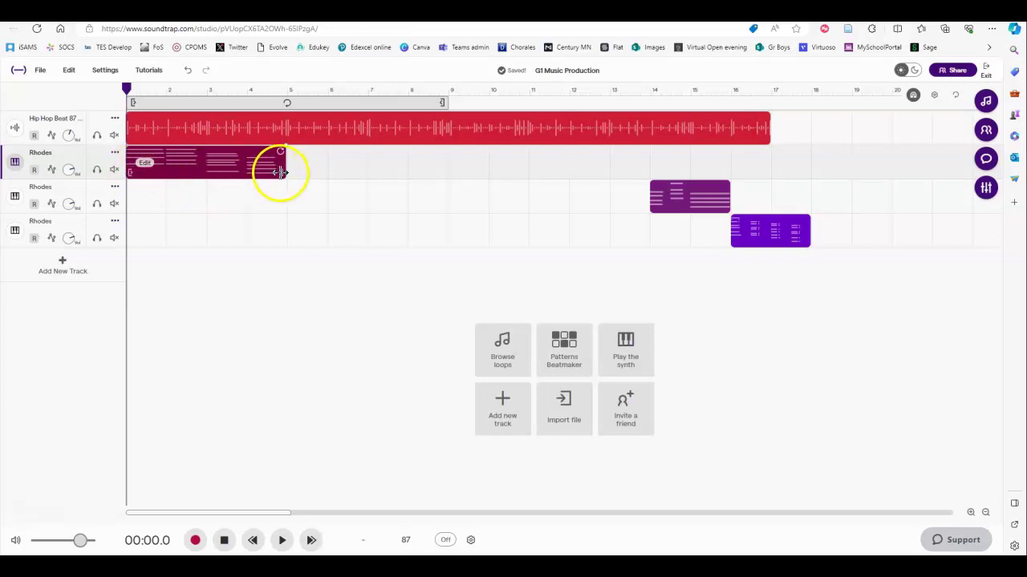
{"action": "mouse_move", "coordinate": [277, 167]}
{"action": "left_mouse_down"}
{"action": "mouse_move", "coordinate": [781, 176]}
{"action": "mouse_move", "coordinate": [169, 179]}
{"action": "mouse_move", "coordinate": [276, 179]}
{"action": "left_mouse_up"}
{"action": "left_click", "coordinate": [276, 159]}
{"action": "left_click_drag", "start_coordinate": [279, 154], "coordinate": [221, 172]}
{"action": "left_click_drag", "start_coordinate": [160, 516], "coordinate": [137, 517]}
{"action": "mouse_move", "coordinate": [273, 153]}
{"action": "left_click_drag", "start_coordinate": [280, 154], "coordinate": [444, 152]}
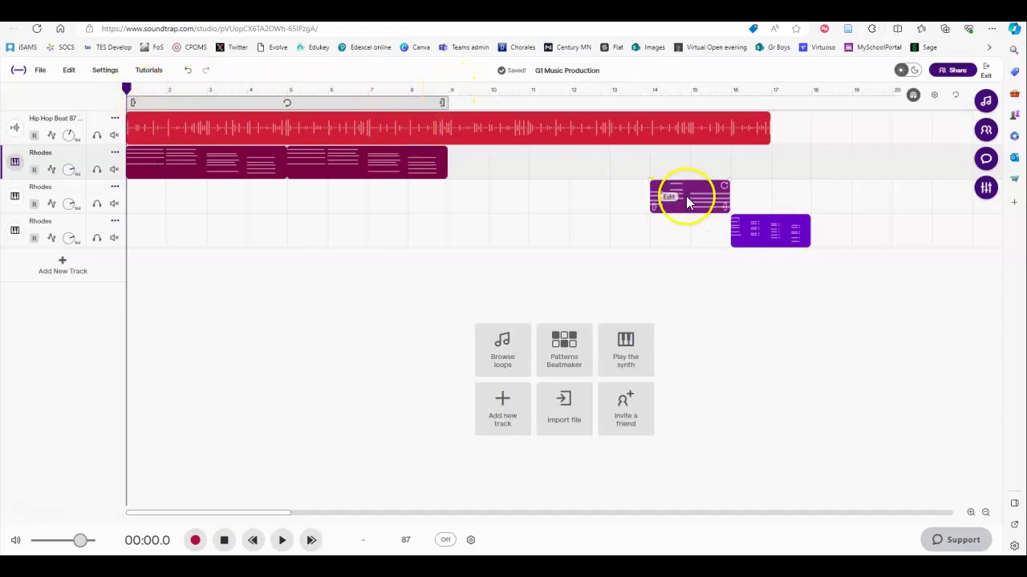
{"action": "left_click_drag", "start_coordinate": [687, 196], "coordinate": [767, 190]}
{"action": "left_click_drag", "start_coordinate": [779, 229], "coordinate": [810, 231]}
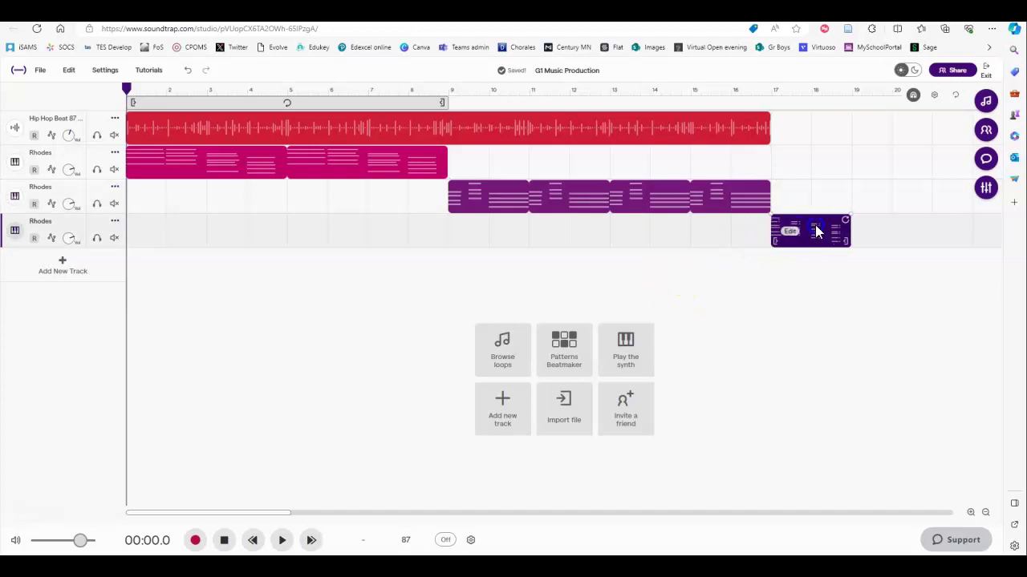
Extend the loops of the track 4 Rhodes clip and the Hip Hop Beat clip to bar 25
{"action": "left_click", "coordinate": [745, 512]}
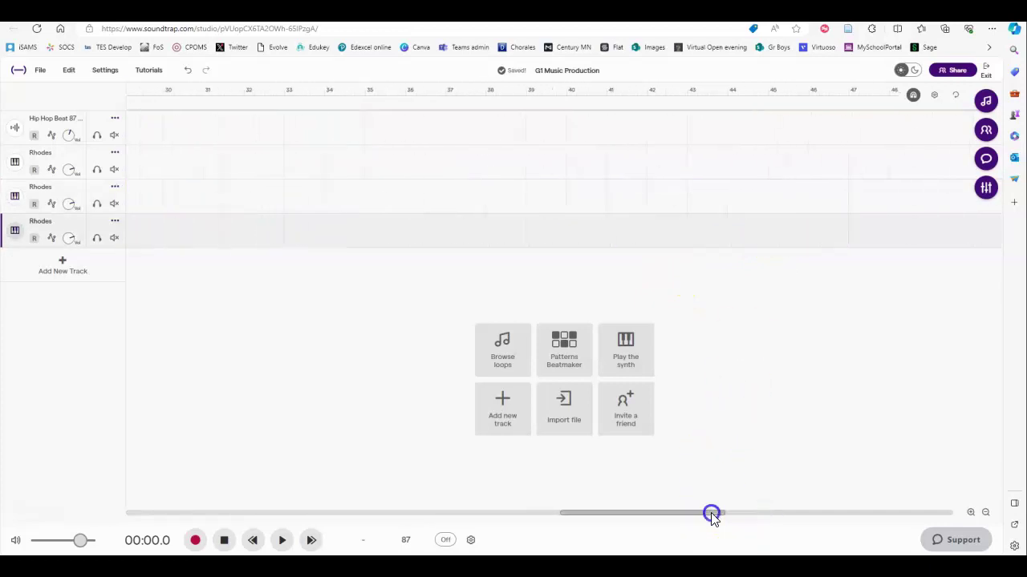
{"action": "left_click_drag", "start_coordinate": [712, 513], "coordinate": [357, 517]}
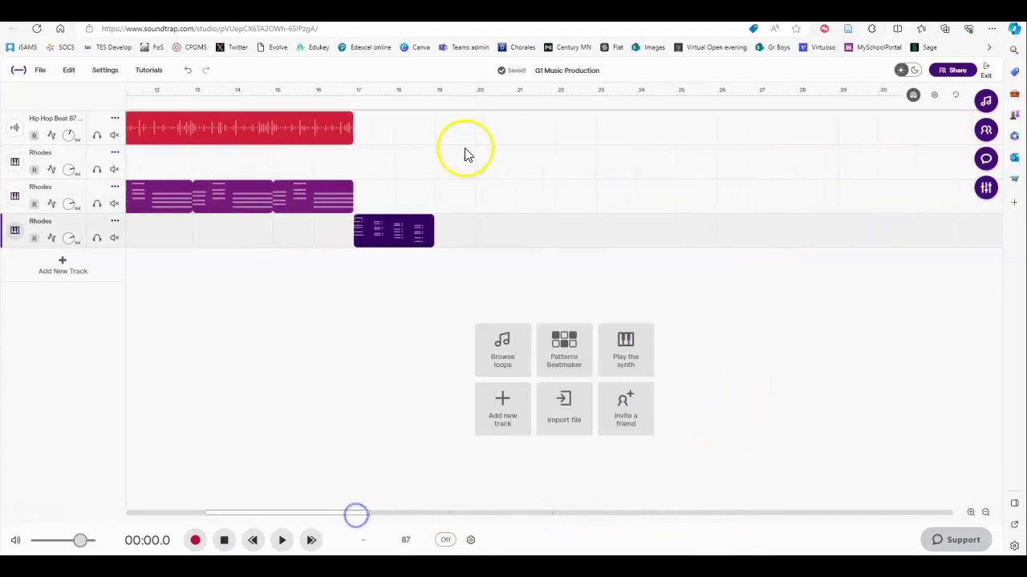
{"action": "left_click_drag", "start_coordinate": [431, 220], "coordinate": [673, 222]}
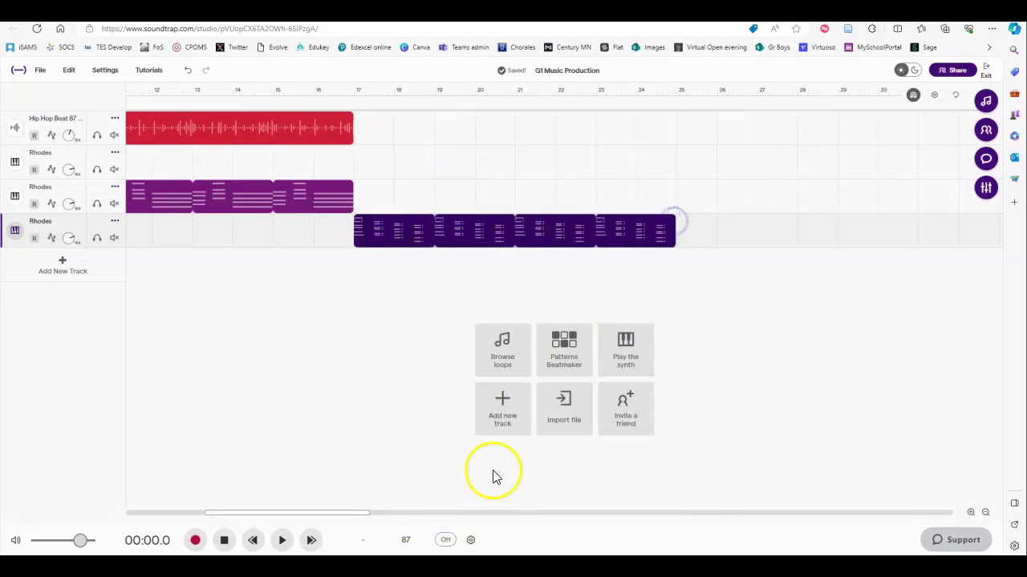
{"action": "left_click_drag", "start_coordinate": [341, 515], "coordinate": [203, 517]}
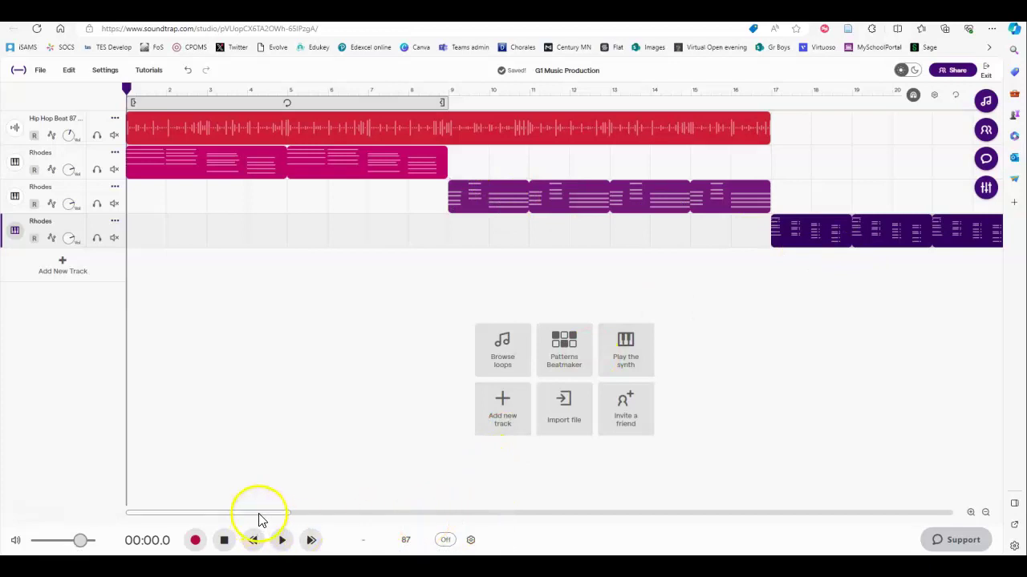
{"action": "left_click_drag", "start_coordinate": [260, 512], "coordinate": [362, 522]}
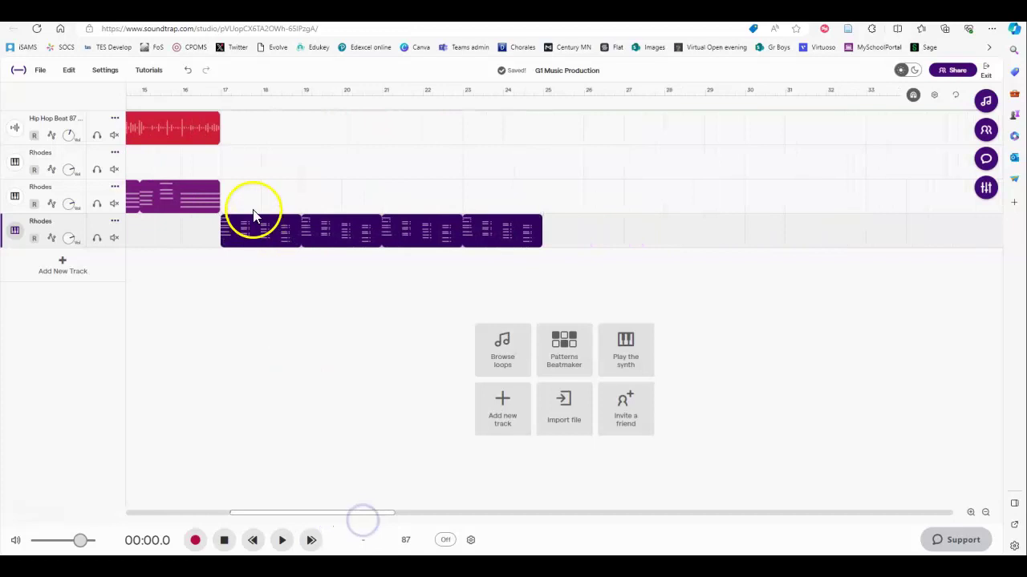
{"action": "left_click_drag", "start_coordinate": [213, 116], "coordinate": [535, 165]}
{"action": "left_click", "coordinate": [535, 165]}
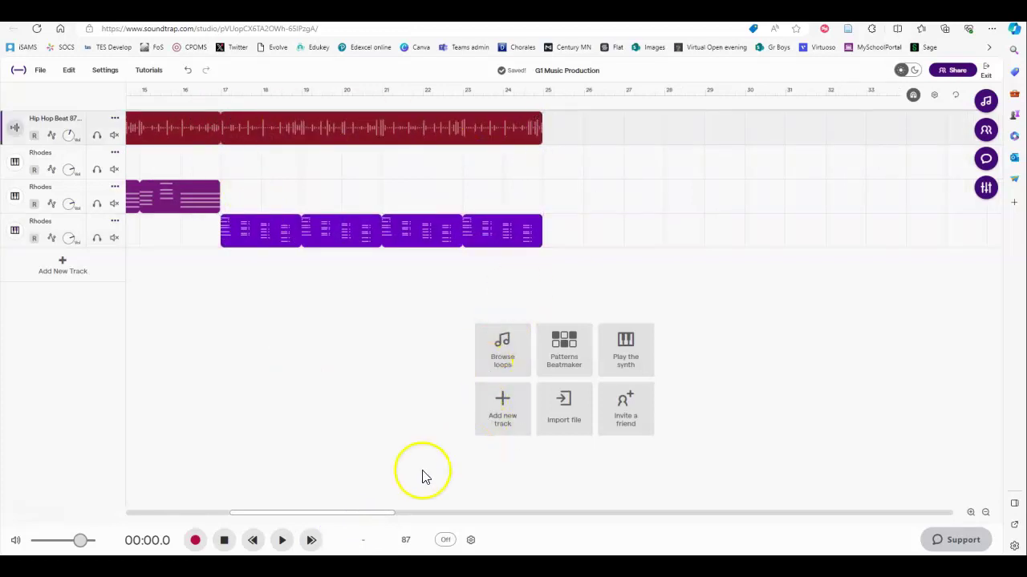
{"action": "left_click_drag", "start_coordinate": [359, 518], "coordinate": [216, 519]}
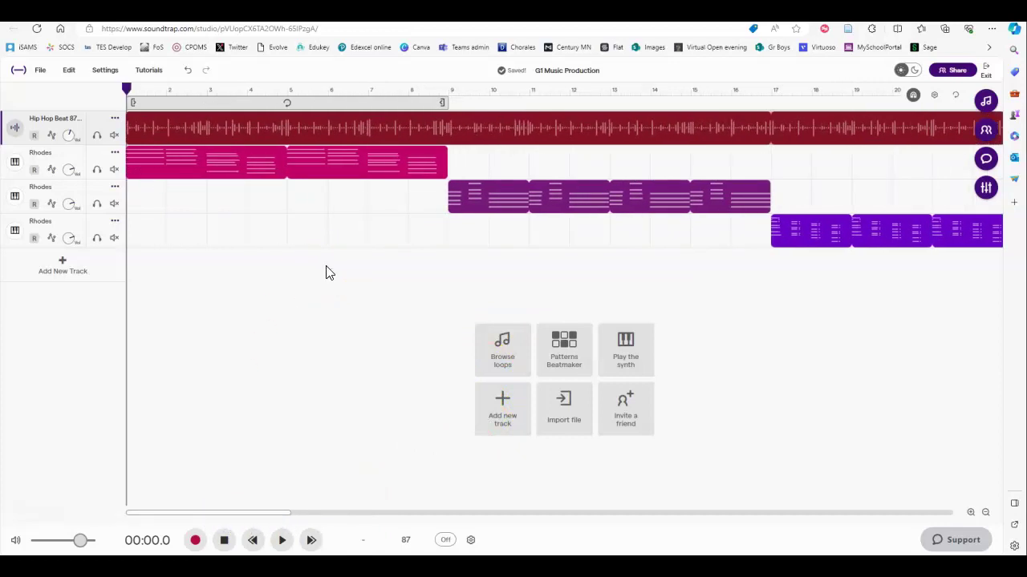
Add a Keys track, creating an empty Grand Piano track under the Rhodes tracks
{"action": "left_click", "coordinate": [121, 442]}
{"action": "left_click", "coordinate": [209, 458]}
{"action": "left_click", "coordinate": [201, 456]}
{"action": "left_click", "coordinate": [64, 268]}
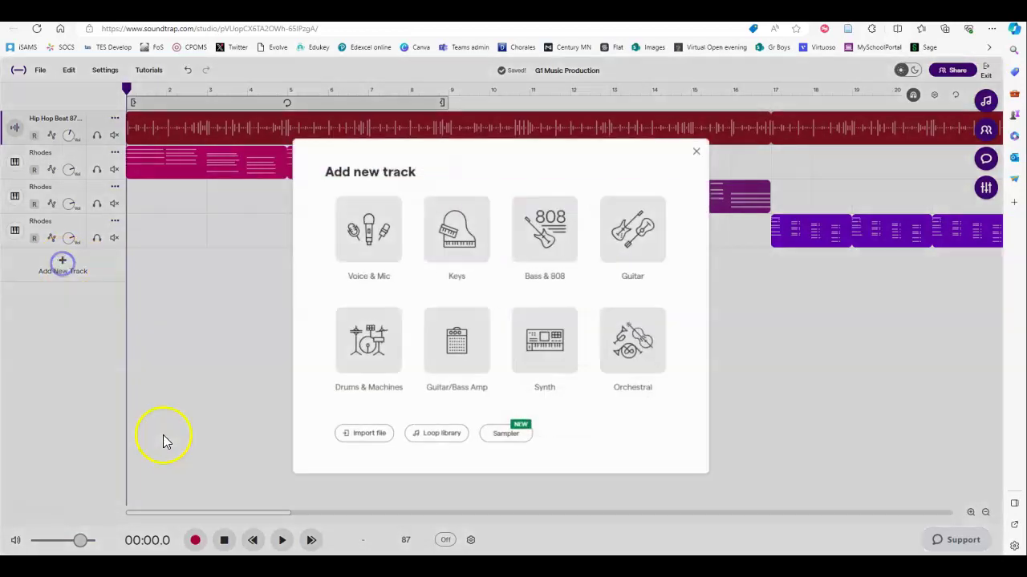
{"action": "left_click", "coordinate": [457, 239]}
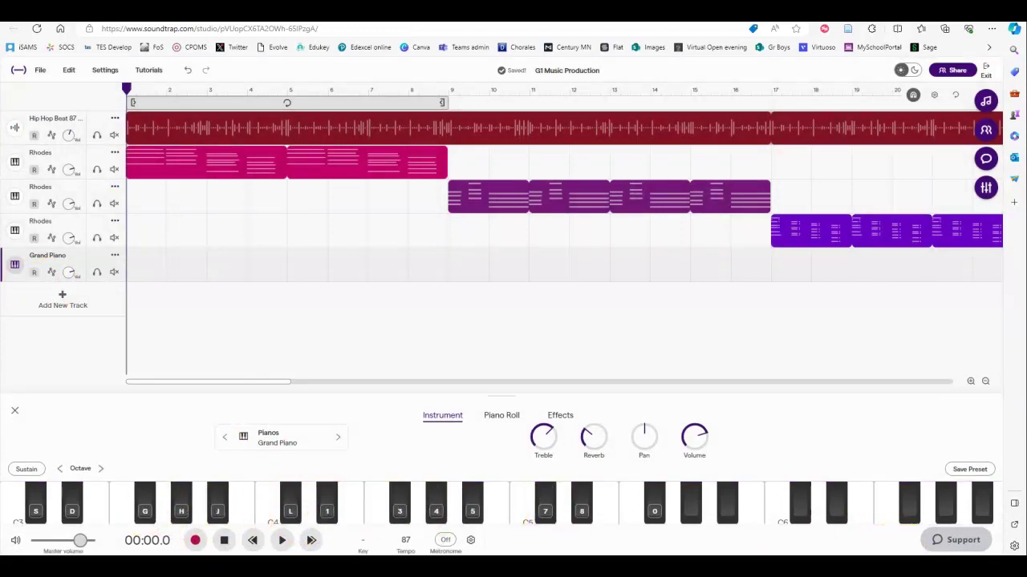
Mute the computer's speakers and select the Grand Piano track
{"action": "key", "text": "XF86AudioRaiseVolume"}
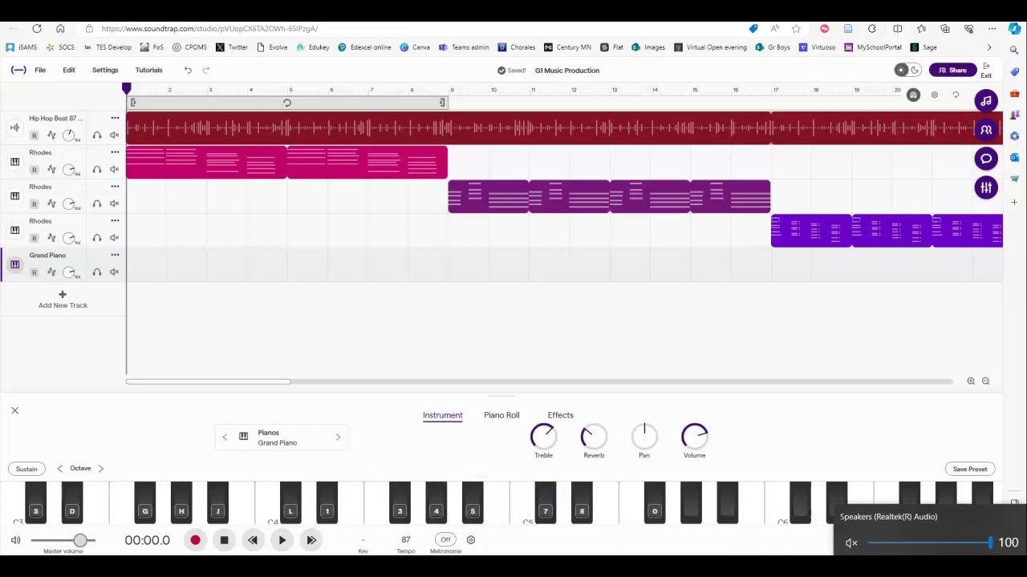
{"action": "left_click", "coordinate": [851, 544]}
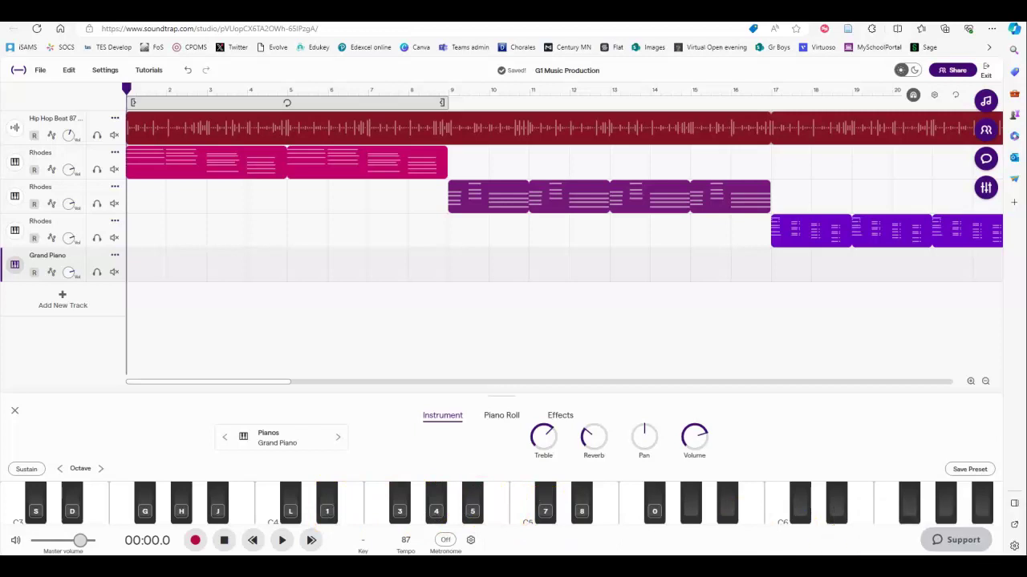
{"action": "left_click", "coordinate": [422, 270]}
Play a few notes on the Grand Piano's on-screen keyboard
{"action": "left_click", "coordinate": [168, 501]}
{"action": "left_click", "coordinate": [144, 513]}
{"action": "left_click", "coordinate": [183, 514]}
{"action": "left_click", "coordinate": [181, 513]}
{"action": "left_click", "coordinate": [149, 517]}
Shift the keyboard down two octaves, play some low notes, and try the next piano presets
{"action": "left_click", "coordinate": [59, 470]}
{"action": "left_click", "coordinate": [59, 470]}
{"action": "left_click", "coordinate": [146, 501]}
{"action": "left_click", "coordinate": [181, 511]}
{"action": "left_click", "coordinate": [144, 502]}
{"action": "left_click", "coordinate": [285, 443]}
{"action": "left_click", "coordinate": [336, 438]}
Return to Grand Piano, then pick Bass & 808s > 808 Bass Tube and close the presets list
{"action": "left_click", "coordinate": [226, 440]}
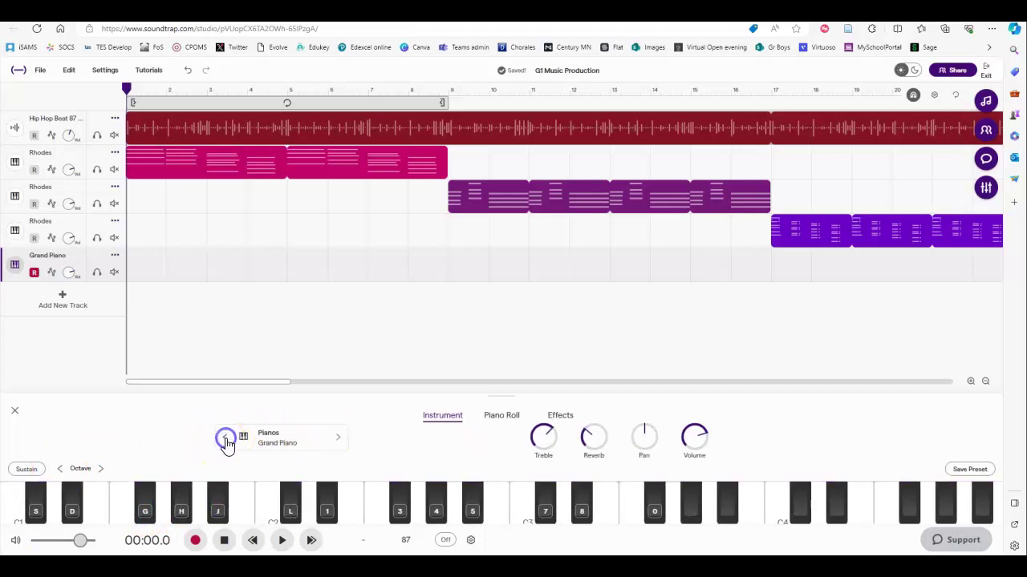
{"action": "left_click", "coordinate": [284, 438]}
{"action": "left_click", "coordinate": [397, 267]}
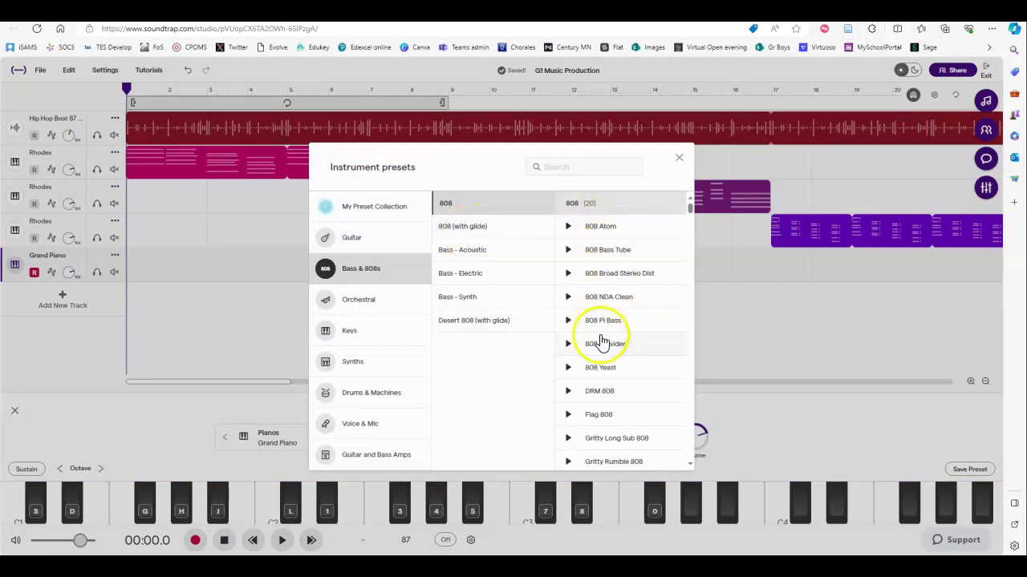
{"action": "left_click", "coordinate": [602, 249]}
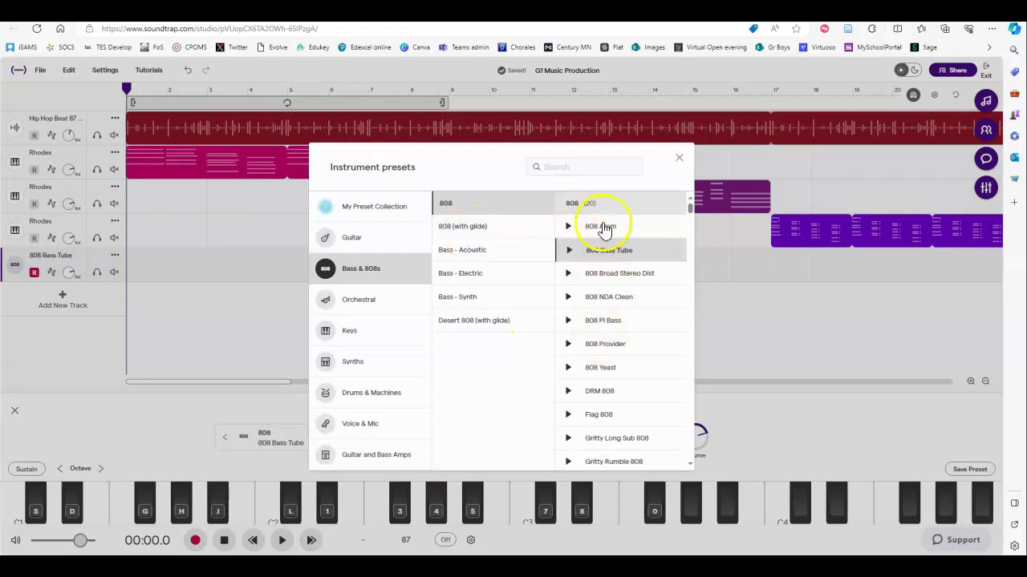
{"action": "left_click", "coordinate": [678, 159]}
Play several keys to audition the 808 Bass Tube sound
{"action": "left_click", "coordinate": [143, 510]}
{"action": "left_click", "coordinate": [183, 509]}
{"action": "left_click", "coordinate": [216, 511]}
{"action": "left_click", "coordinate": [472, 501]}
{"action": "left_click", "coordinate": [322, 514]}
{"action": "left_click", "coordinate": [163, 511]}
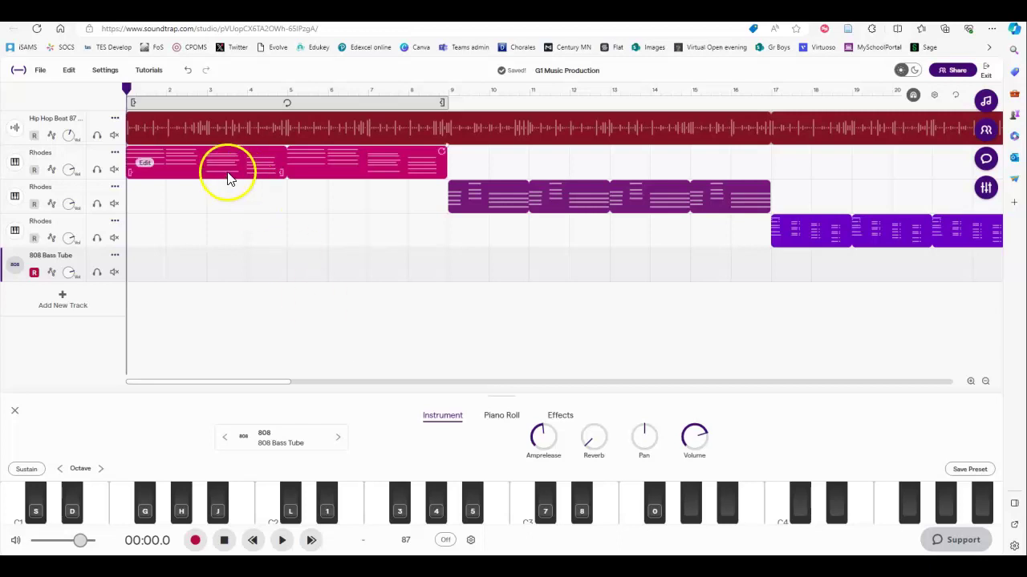
In the bass clip's piano roll, raise the Gb2 note to G2 and shorten the final note
{"action": "mouse_move", "coordinate": [176, 285]}
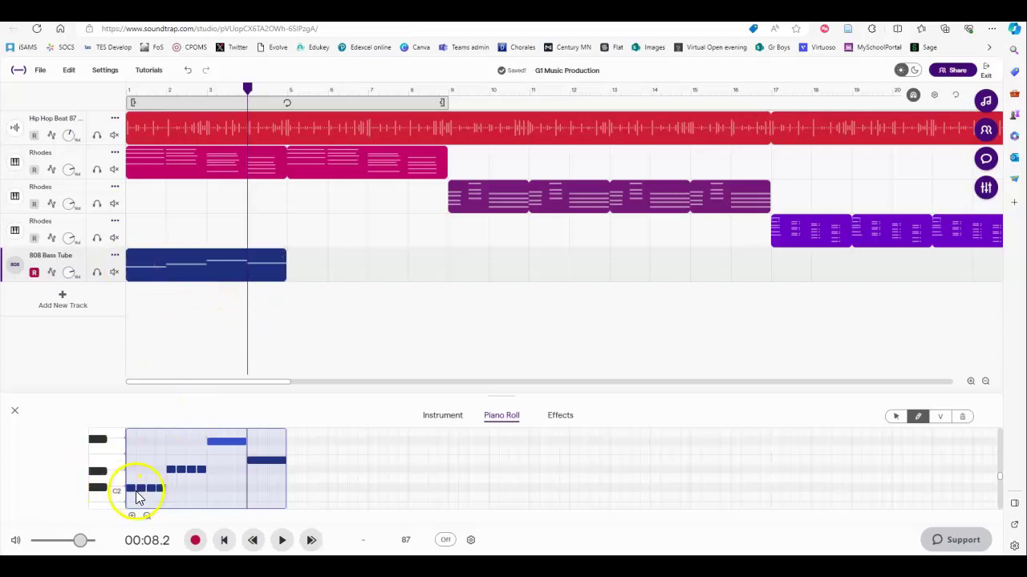
{"action": "left_click", "coordinate": [442, 417]}
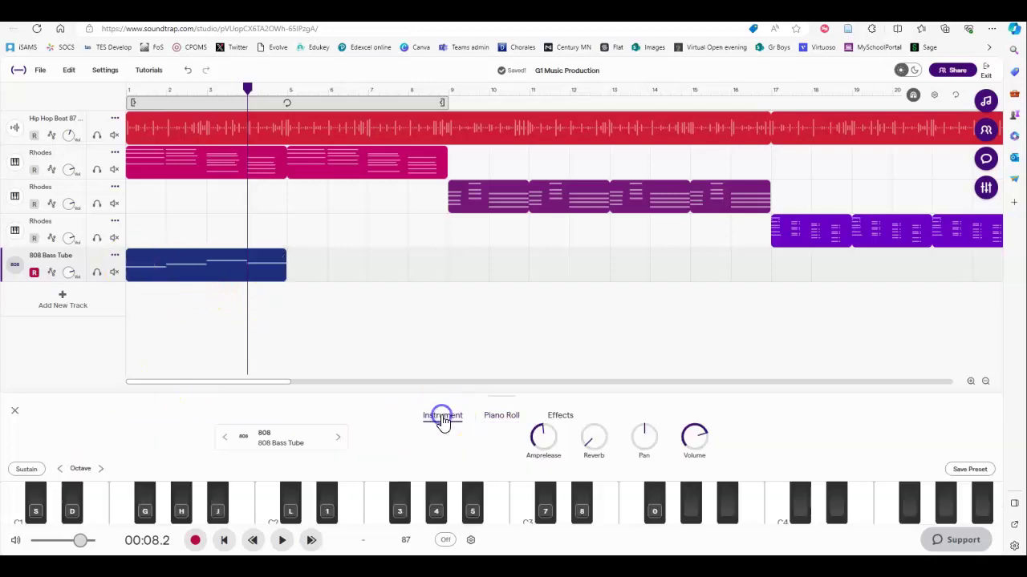
{"action": "left_click", "coordinate": [503, 417]}
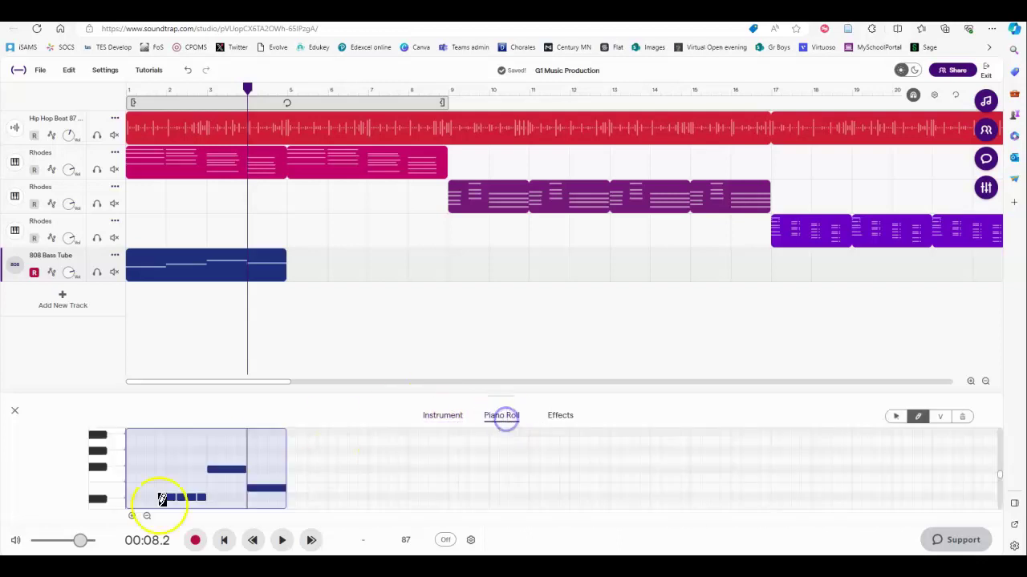
{"action": "left_click", "coordinate": [232, 475]}
{"action": "left_click_drag", "start_coordinate": [231, 473], "coordinate": [233, 460]}
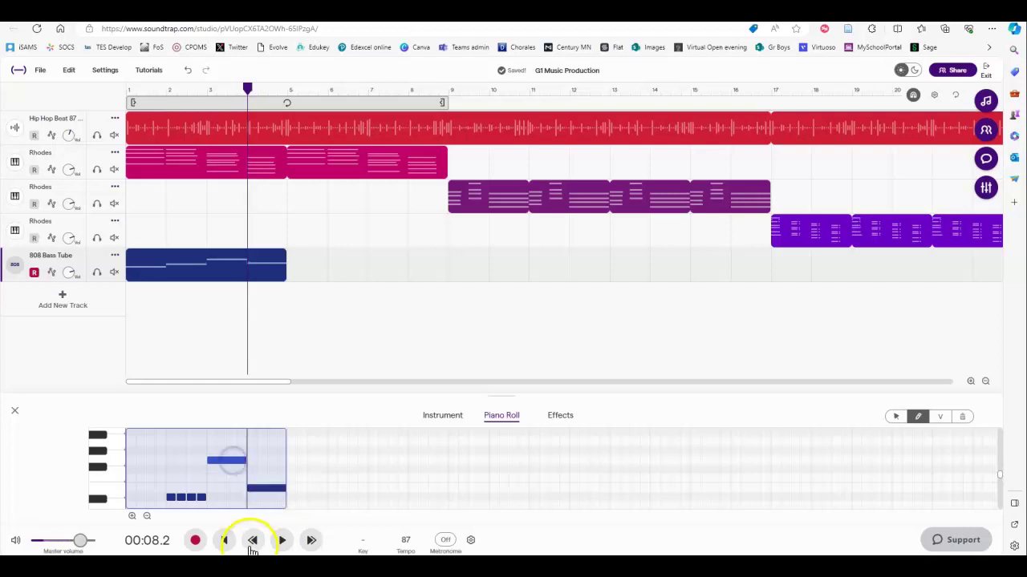
{"action": "mouse_move", "coordinate": [246, 458]}
{"action": "left_mouse_down"}
{"action": "mouse_move", "coordinate": [223, 460]}
{"action": "mouse_move", "coordinate": [244, 461]}
{"action": "left_mouse_up"}
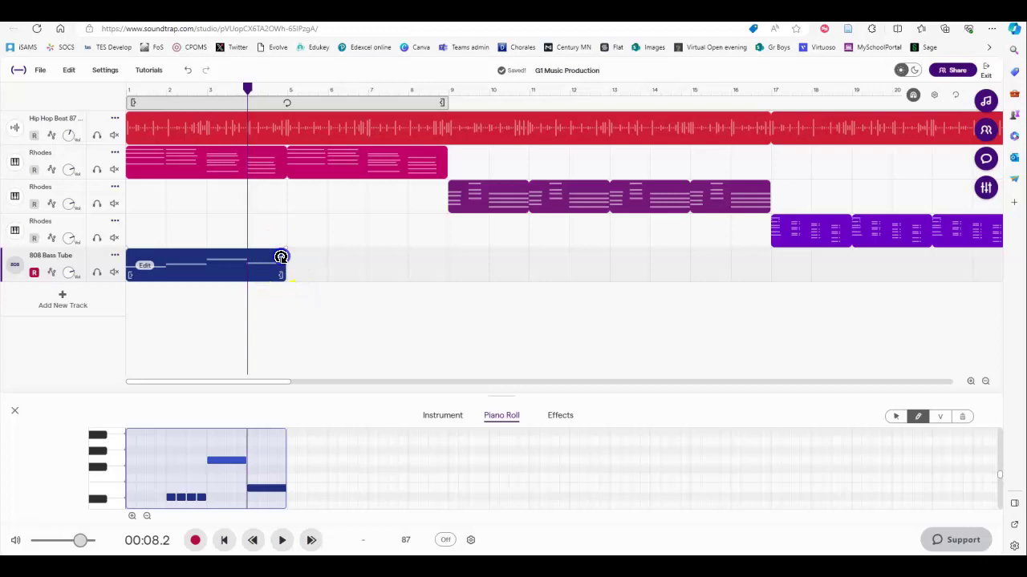
Loop the 808 bass clip out to bar 9 and select the first Rhodes clip
{"action": "left_click_drag", "start_coordinate": [280, 256], "coordinate": [444, 265]}
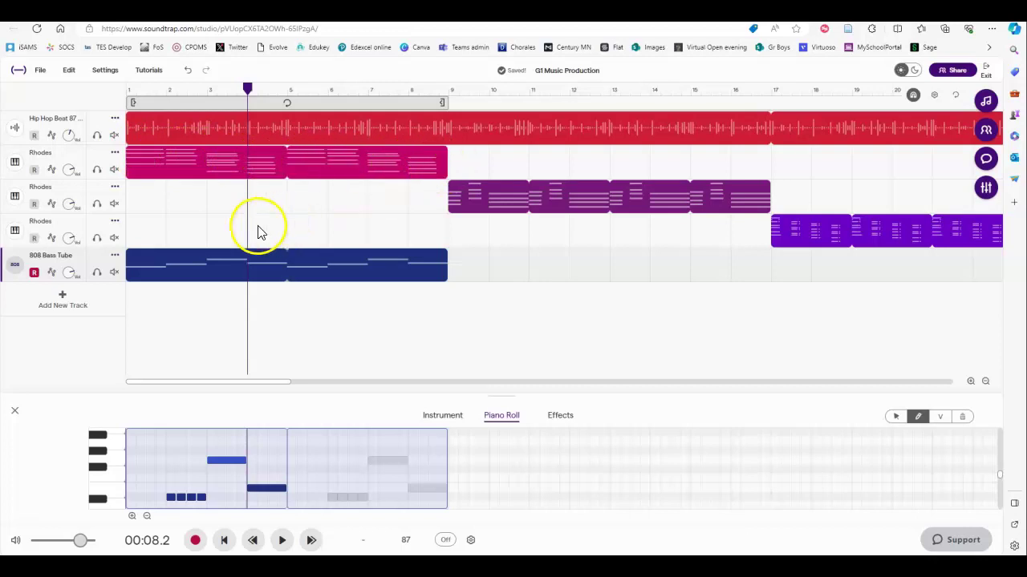
{"action": "scroll", "coordinate": [228, 443], "scroll_direction": "down", "scroll_amount": 3}
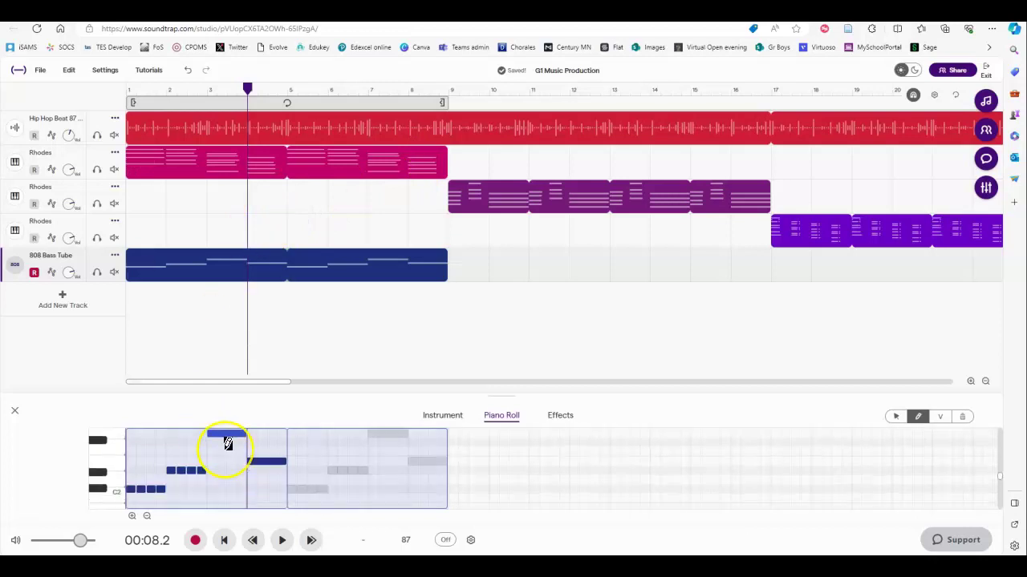
{"action": "scroll", "coordinate": [228, 444], "scroll_direction": "up", "scroll_amount": 1}
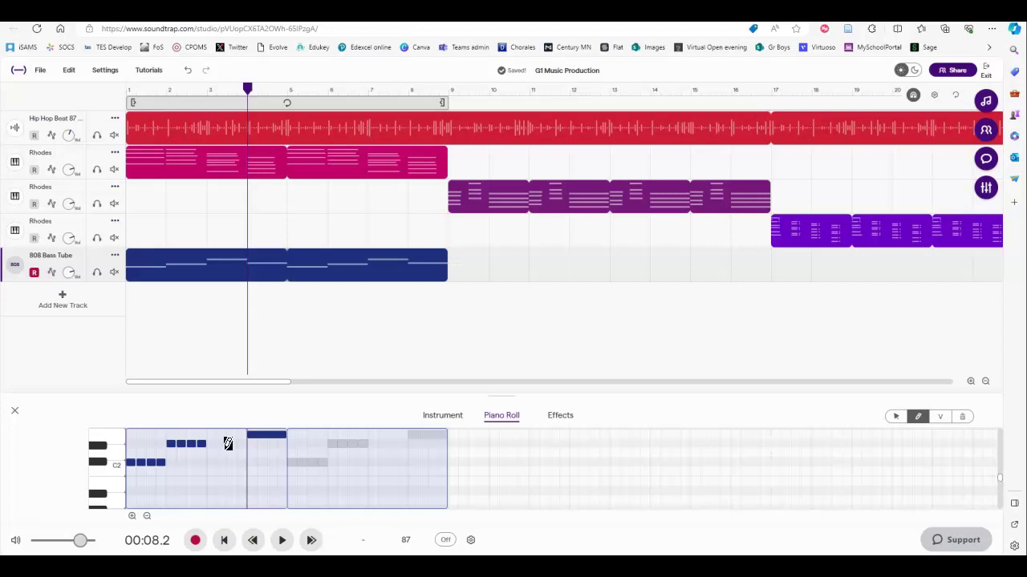
{"action": "left_click", "coordinate": [178, 163]}
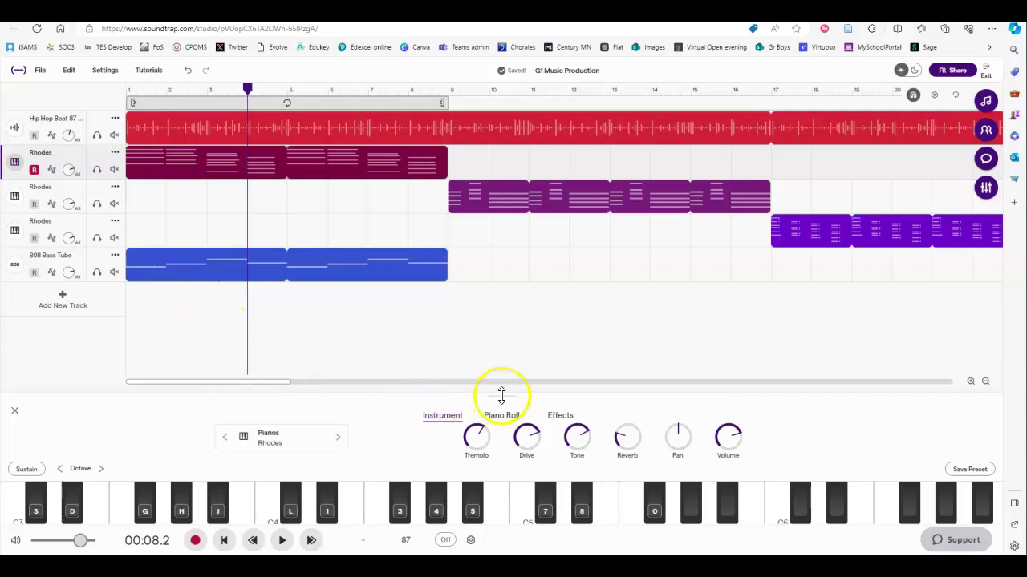
Enlarge the bottom editing panel and show the Rhodes clip's notes in the Piano Roll
{"action": "left_click_drag", "start_coordinate": [502, 395], "coordinate": [492, 308]}
{"action": "left_click", "coordinate": [499, 331]}
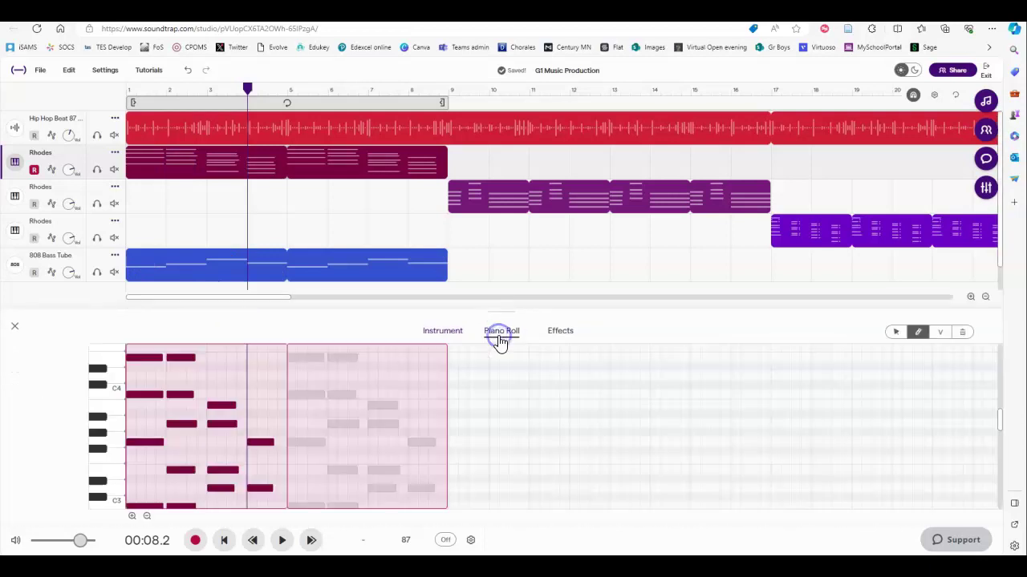
{"action": "scroll", "coordinate": [207, 458], "scroll_direction": "down", "scroll_amount": 3}
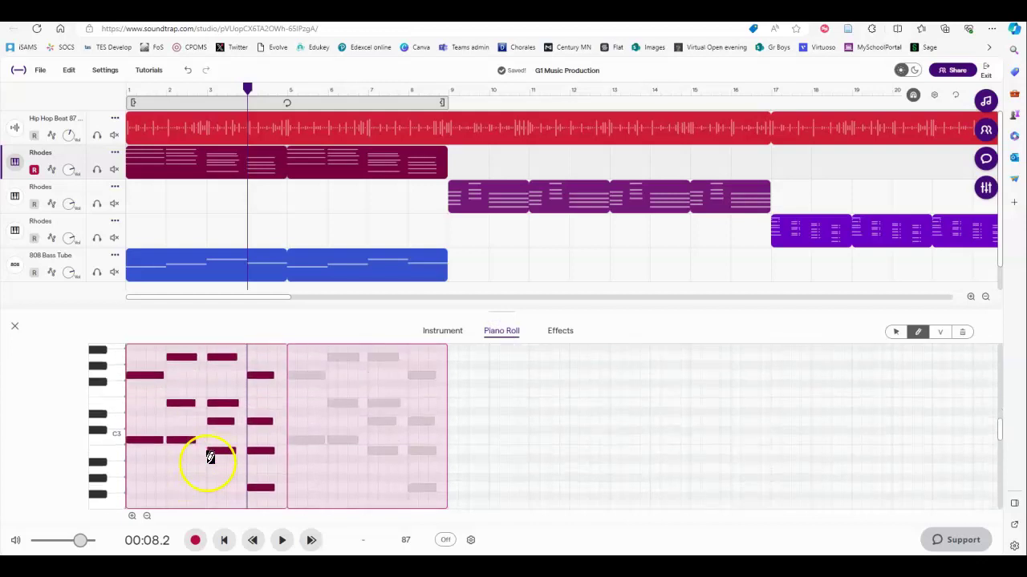
{"action": "scroll", "coordinate": [210, 458], "scroll_direction": "up", "scroll_amount": 2}
{"action": "scroll", "coordinate": [210, 458], "scroll_direction": "down", "scroll_amount": 2}
Check the pitches of the first chord's notes: C3, C3, B2 and G2
{"action": "left_click", "coordinate": [140, 444]}
{"action": "left_click", "coordinate": [141, 442]}
{"action": "left_click", "coordinate": [183, 442]}
{"action": "left_click", "coordinate": [221, 450]}
{"action": "left_click", "coordinate": [227, 450]}
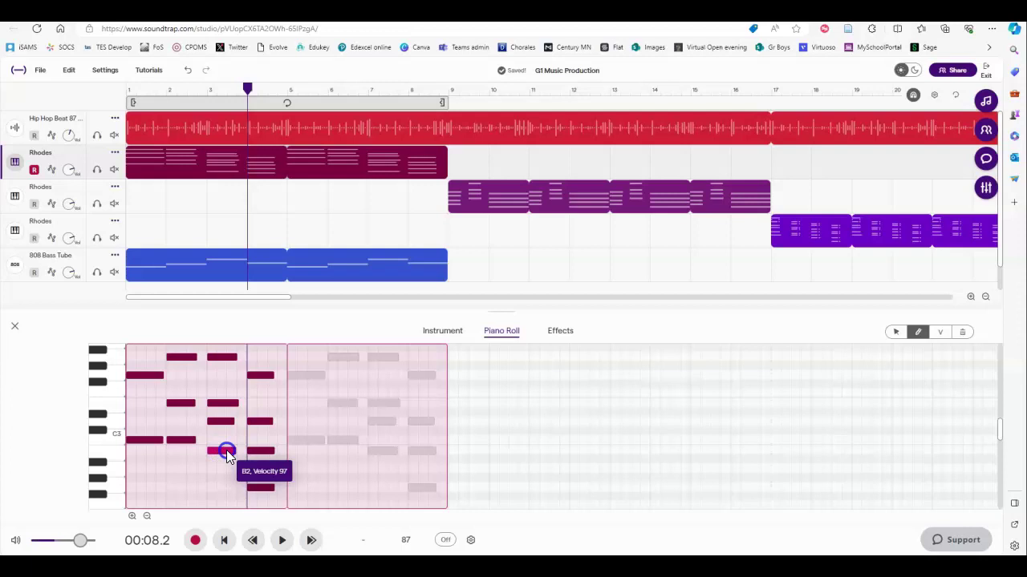
{"action": "left_click", "coordinate": [256, 489]}
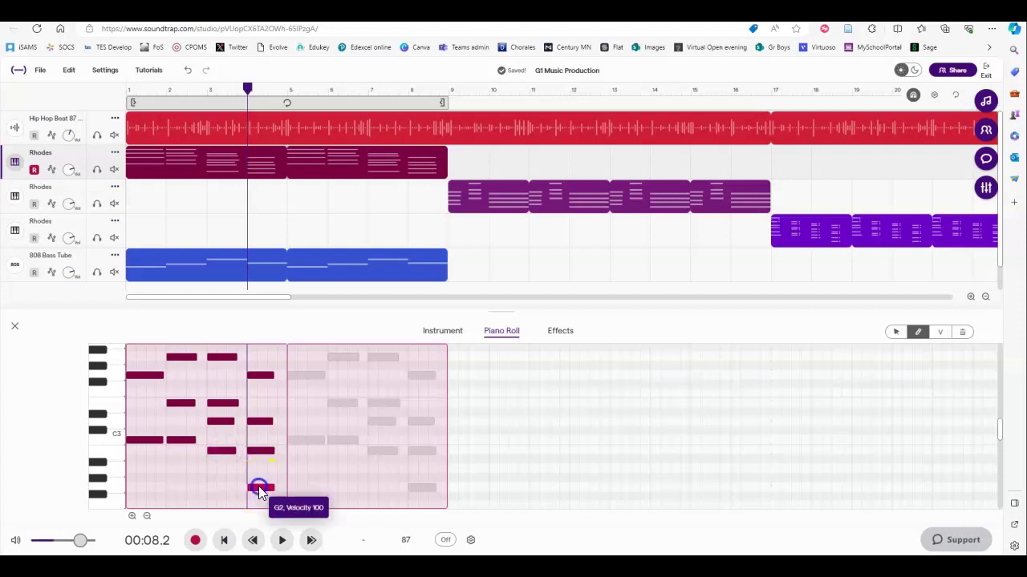
Check the next chord's pitches: C3, C3, A2 and the low D2 note
{"action": "left_click", "coordinate": [147, 441]}
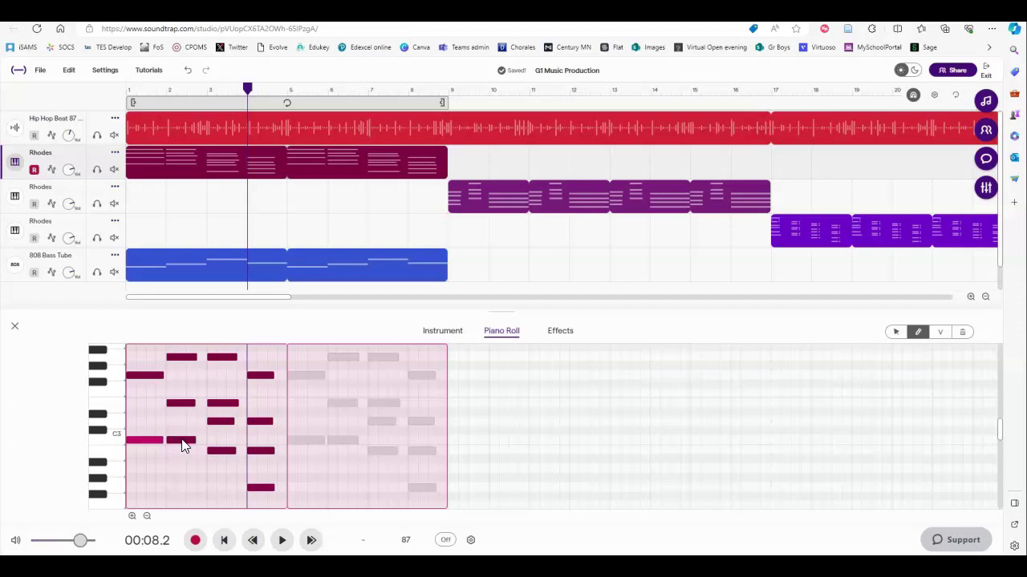
{"action": "left_click", "coordinate": [181, 441]}
{"action": "left_click", "coordinate": [215, 451]}
{"action": "left_click", "coordinate": [255, 487]}
{"action": "scroll", "coordinate": [258, 481], "scroll_direction": "down", "scroll_amount": 2}
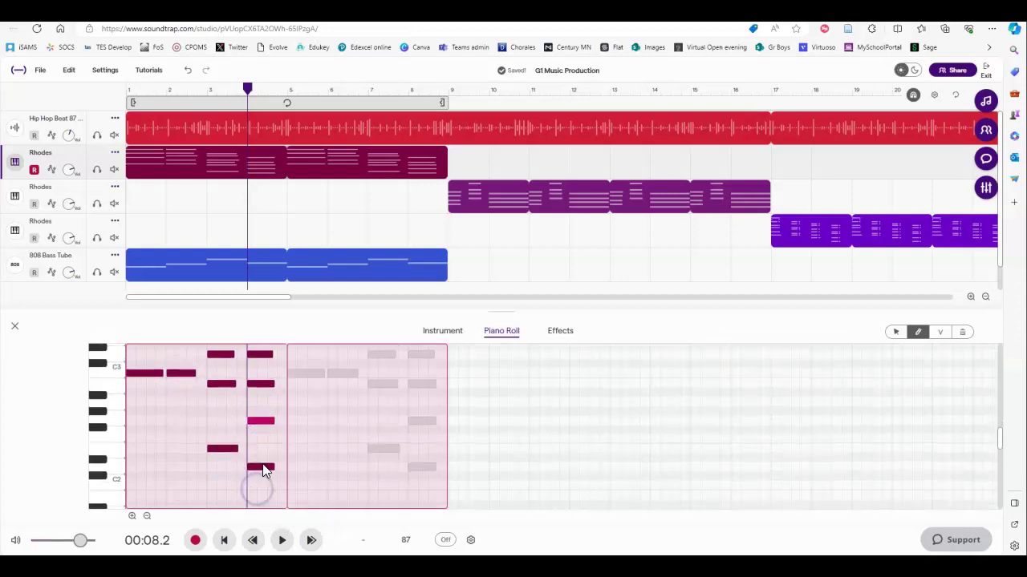
{"action": "scroll", "coordinate": [264, 470], "scroll_direction": "down", "scroll_amount": 1}
{"action": "left_click", "coordinate": [260, 428]}
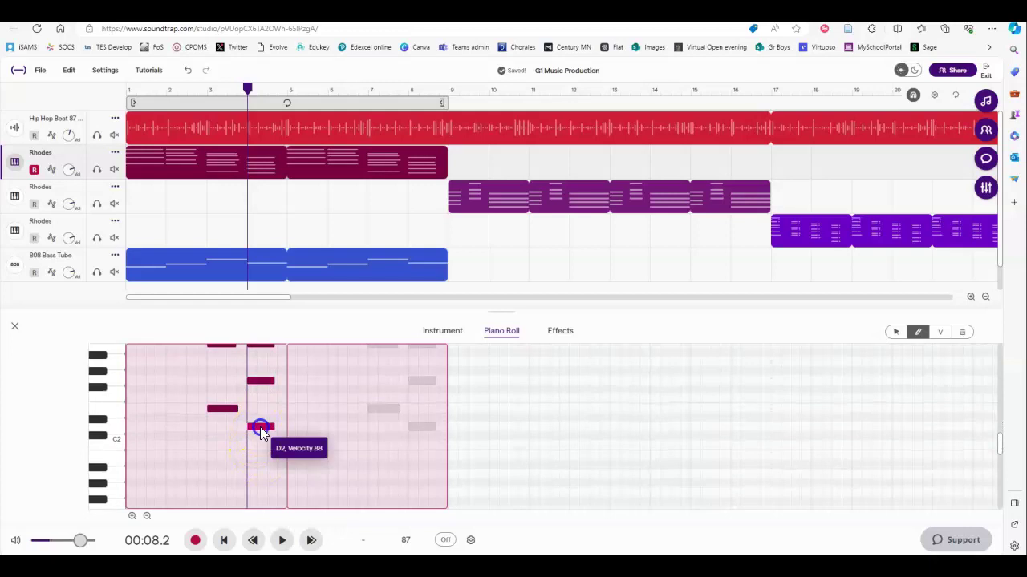
{"action": "scroll", "coordinate": [260, 425], "scroll_direction": "up", "scroll_amount": 2}
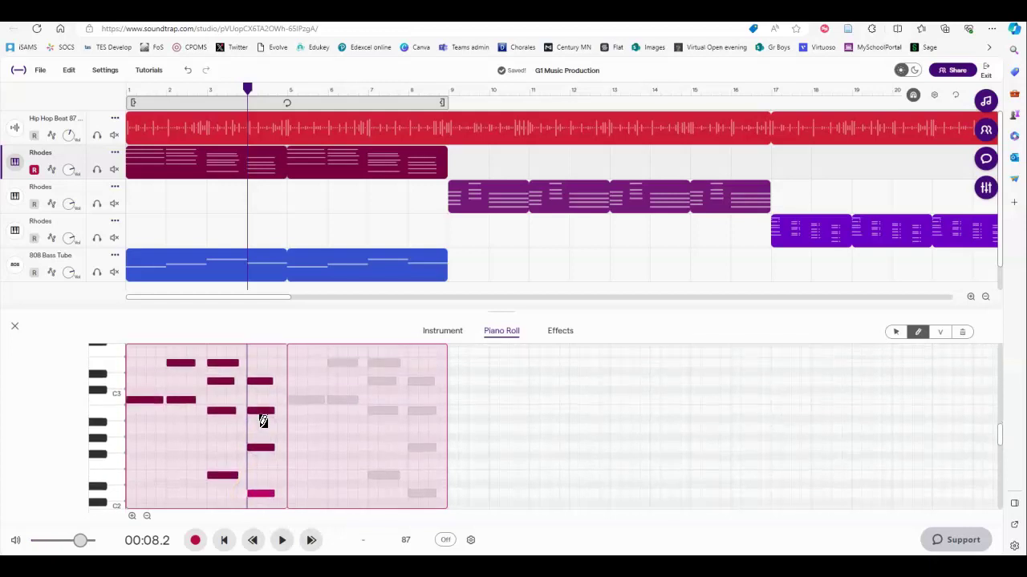
View the 808 Bass Tube clip's notes in the Piano Roll, then shrink the editor to show more tracks
{"action": "left_click", "coordinate": [174, 272]}
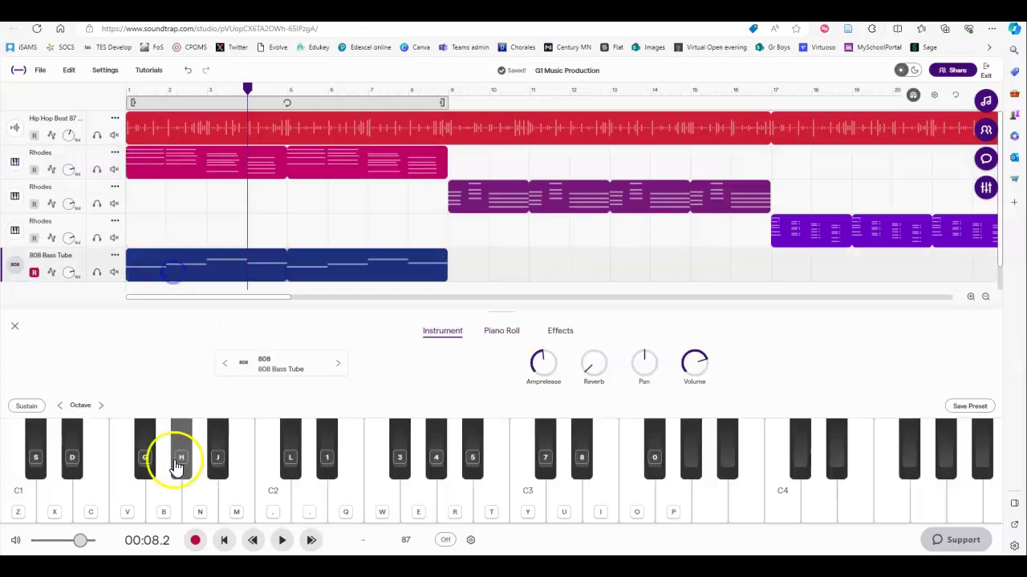
{"action": "left_click", "coordinate": [504, 332]}
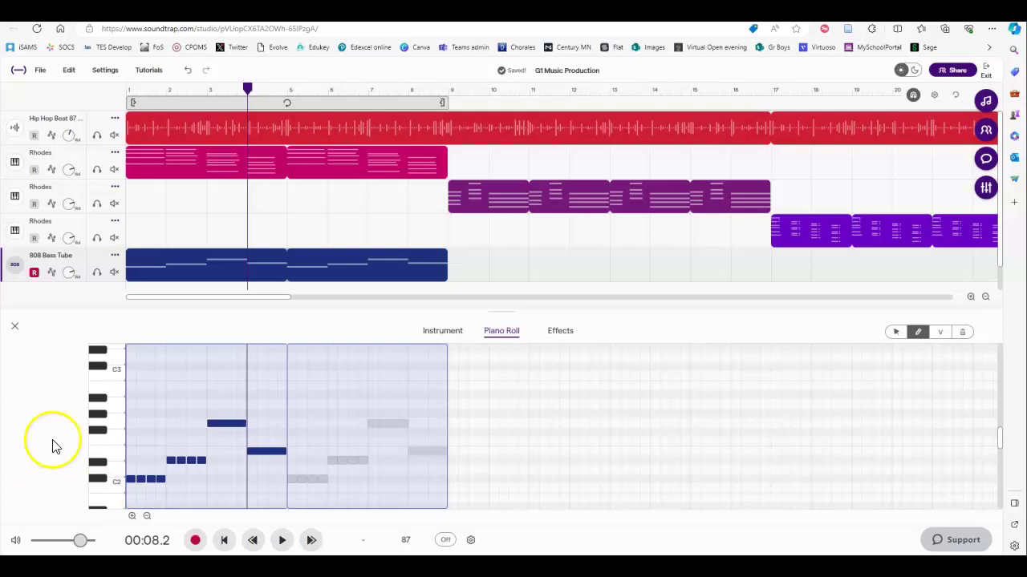
{"action": "left_click_drag", "start_coordinate": [506, 314], "coordinate": [506, 470]}
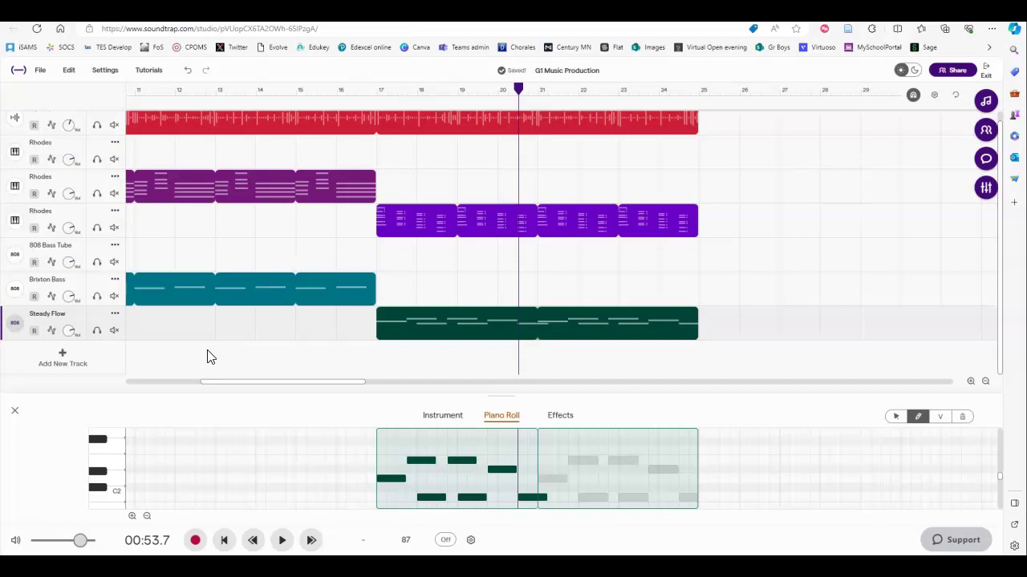
Drag the horizontal scrollbar back to the beginning of the arrangement
{"action": "scroll", "coordinate": [206, 356], "scroll_direction": "up", "scroll_amount": 1}
{"action": "left_click", "coordinate": [221, 384]}
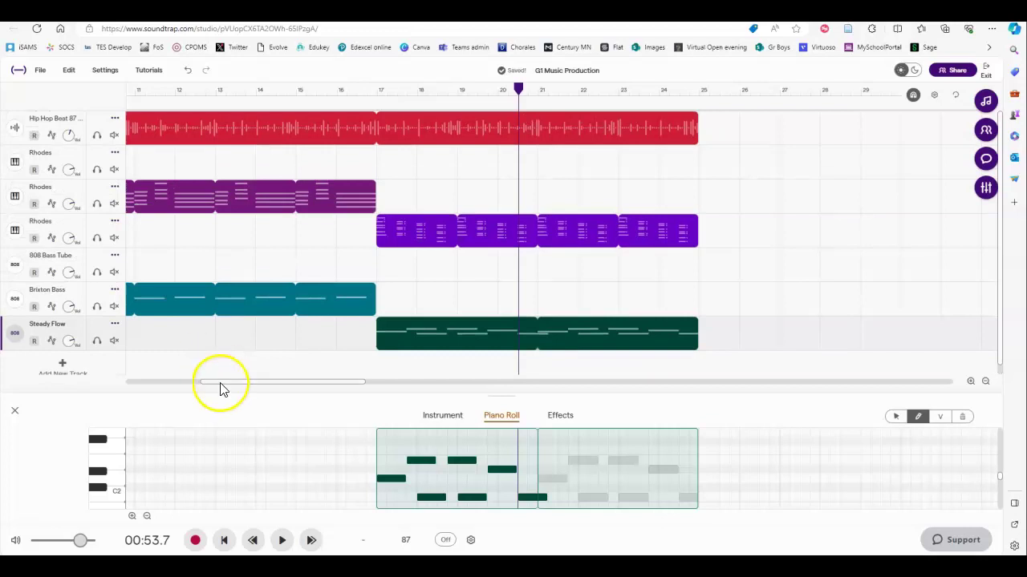
{"action": "left_click_drag", "start_coordinate": [221, 386], "coordinate": [101, 380]}
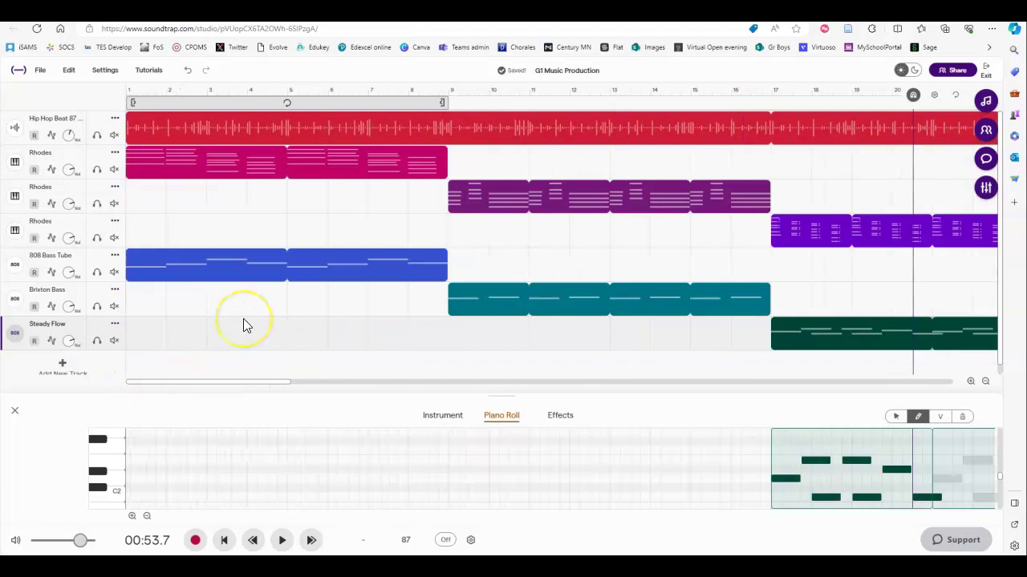
Select the 808 Bass Tube clip, dismiss its context menu, and view its notes
{"action": "left_click", "coordinate": [147, 271]}
{"action": "right_click", "coordinate": [147, 270]}
{"action": "left_click", "coordinate": [380, 406]}
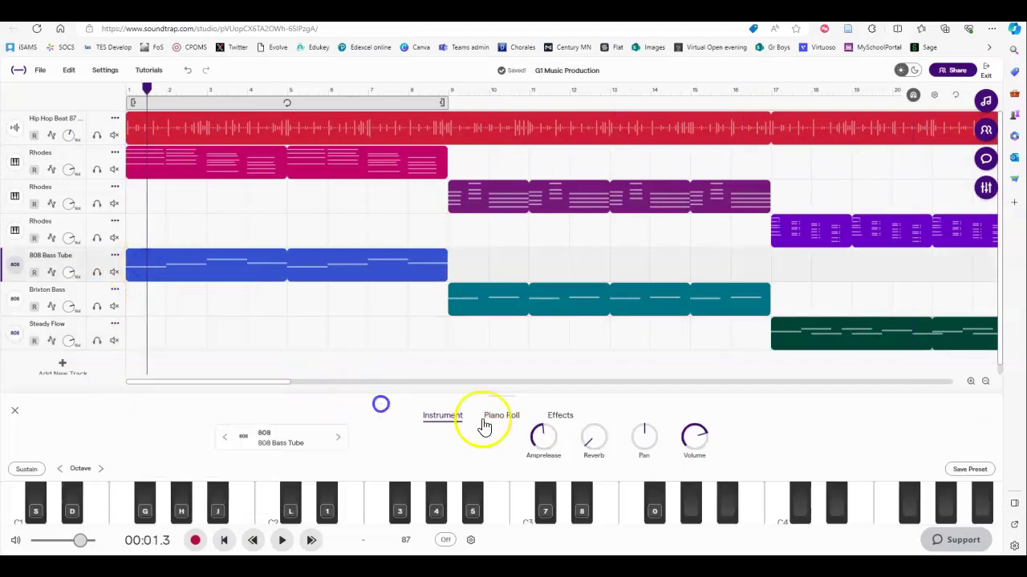
{"action": "left_click", "coordinate": [495, 421]}
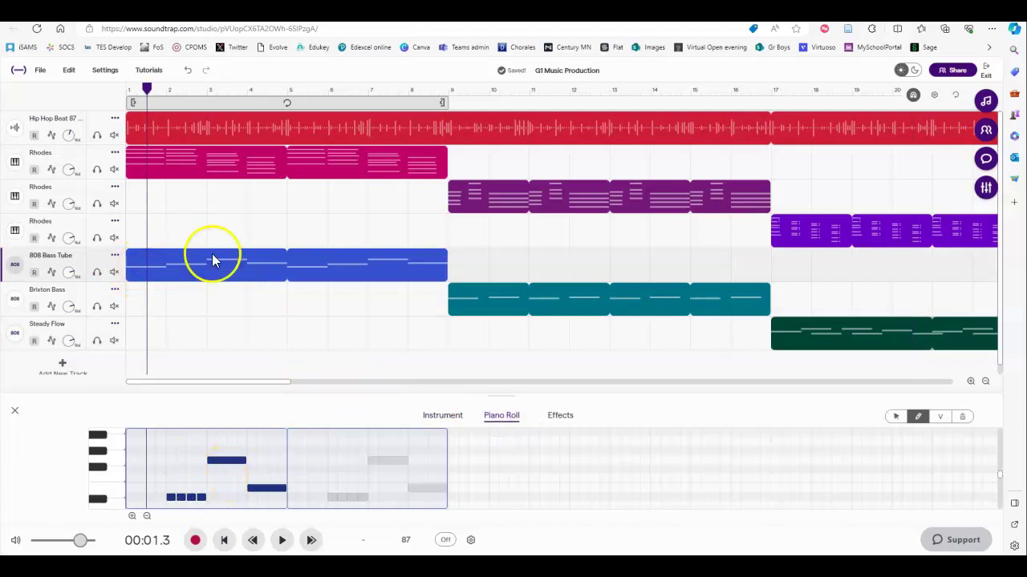
Select the first Rhodes clip and show its chord notes in the Piano Roll
{"action": "left_click", "coordinate": [144, 165]}
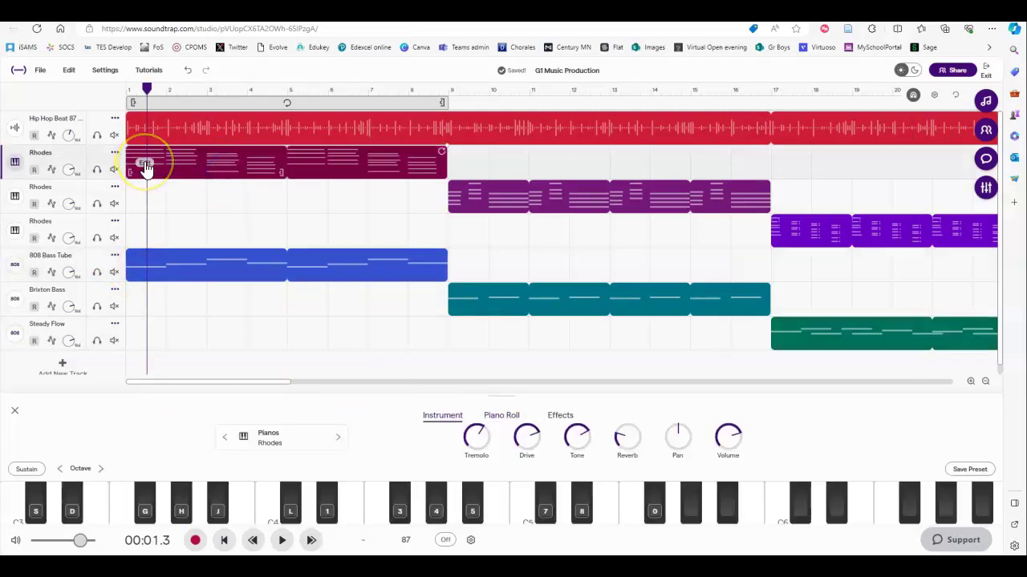
{"action": "right_click", "coordinate": [146, 168]}
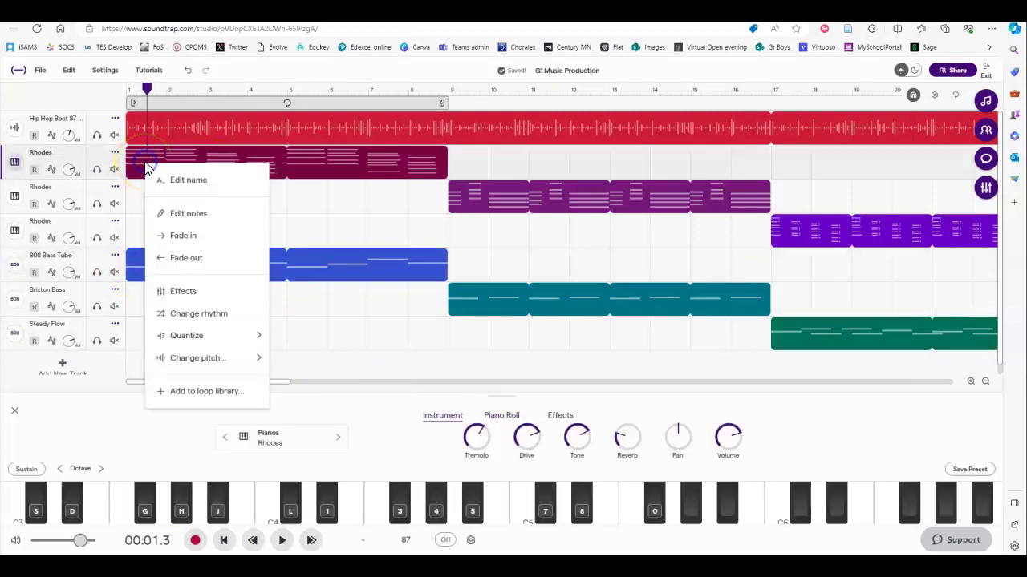
{"action": "left_click", "coordinate": [503, 417]}
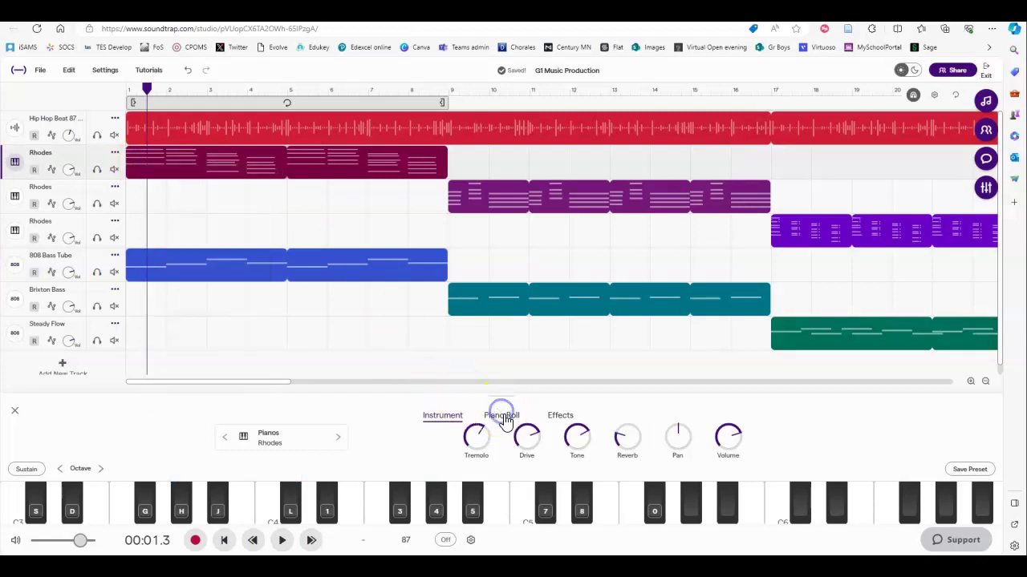